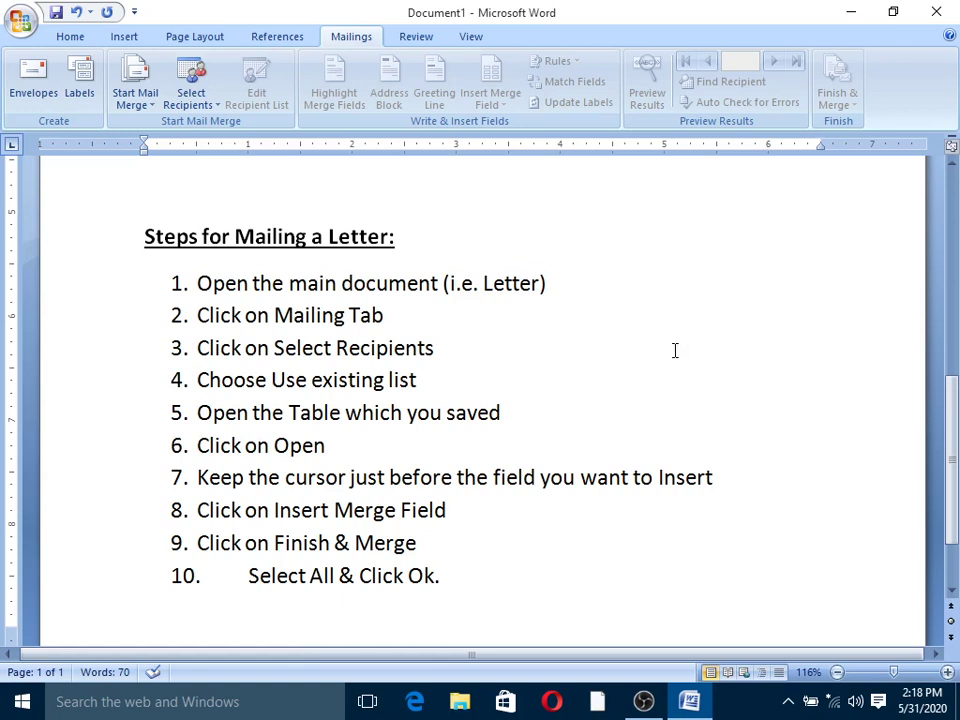
pyautogui.scroll(6, 675, 350)
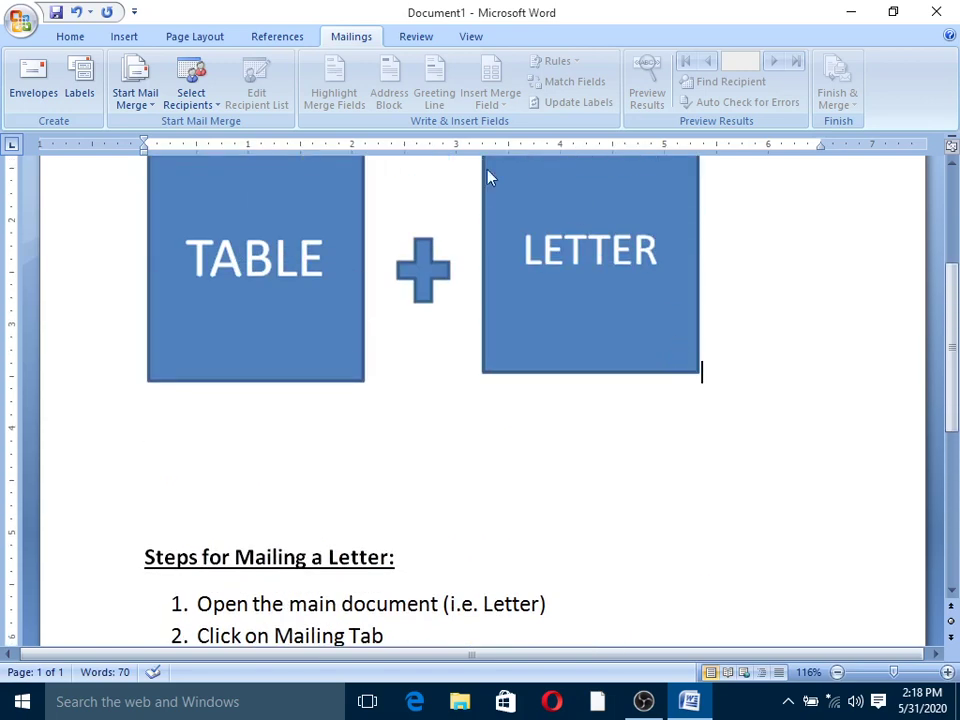
pyautogui.scroll(1, 305, 259)
pyautogui.scroll(1, 305, 259)
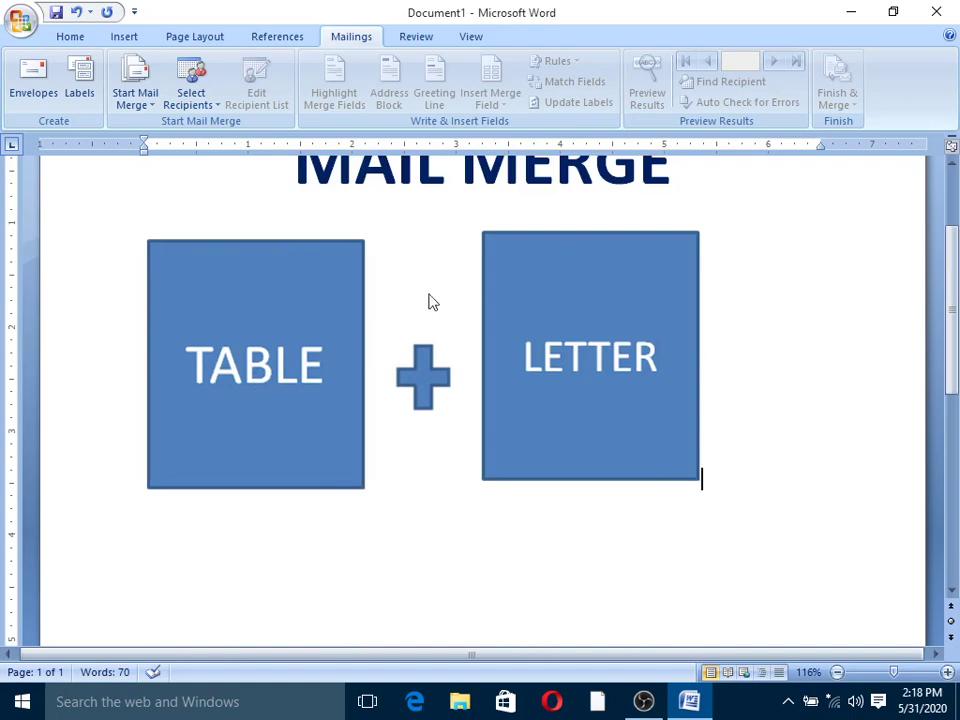
# Minimize the mail merge notes and open a new blank Microsoft Word document.
pyautogui.click(850, 13)
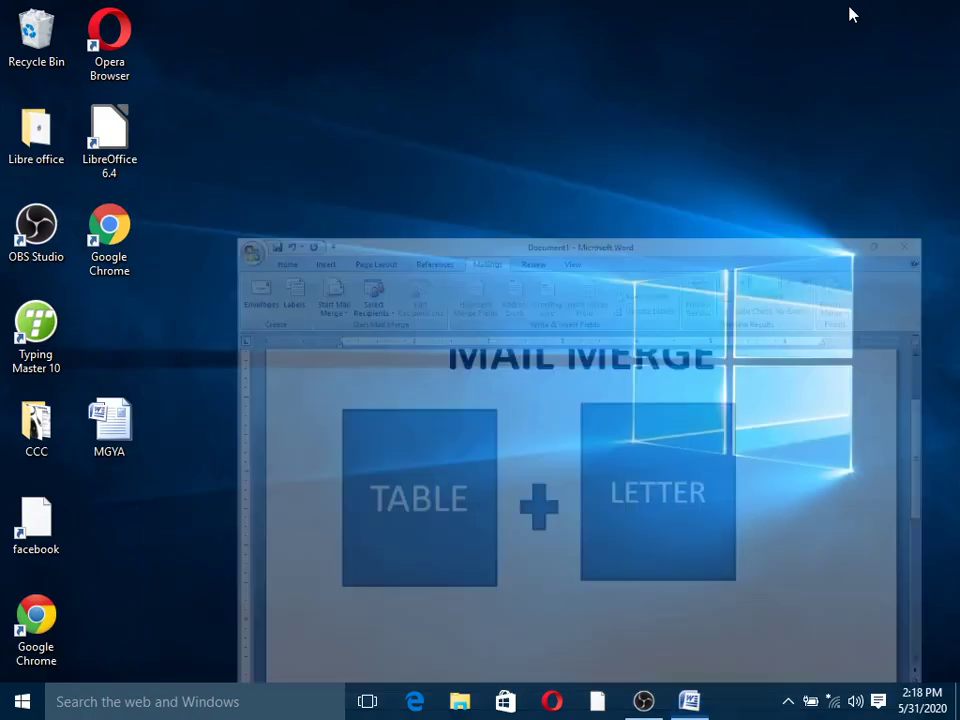
pyautogui.click(20, 703)
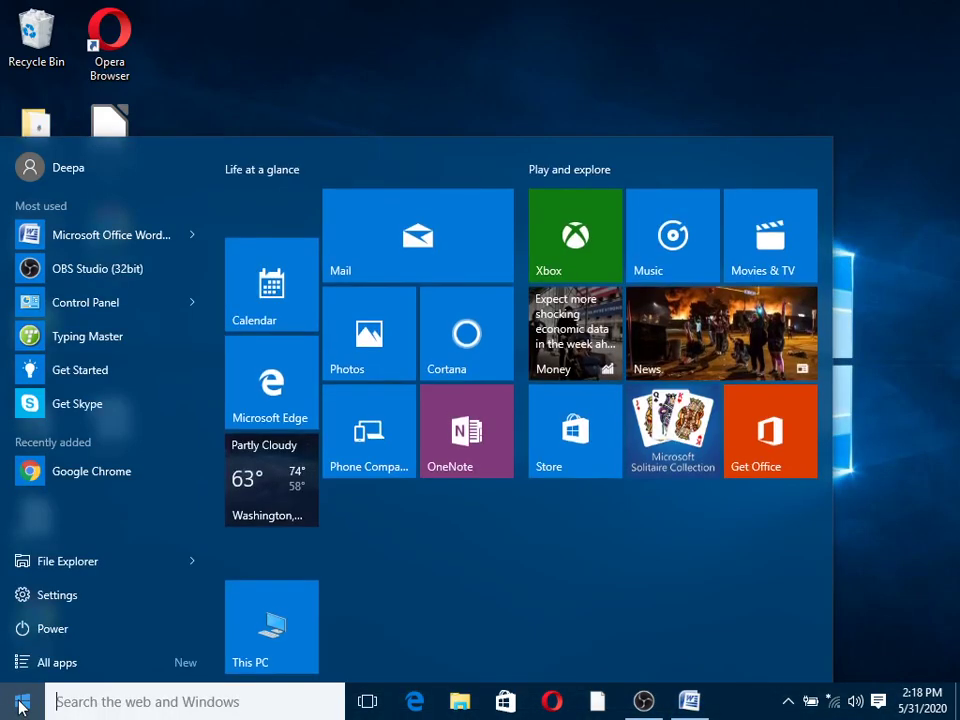
pyautogui.click(85, 248)
pyautogui.click(470, 13)
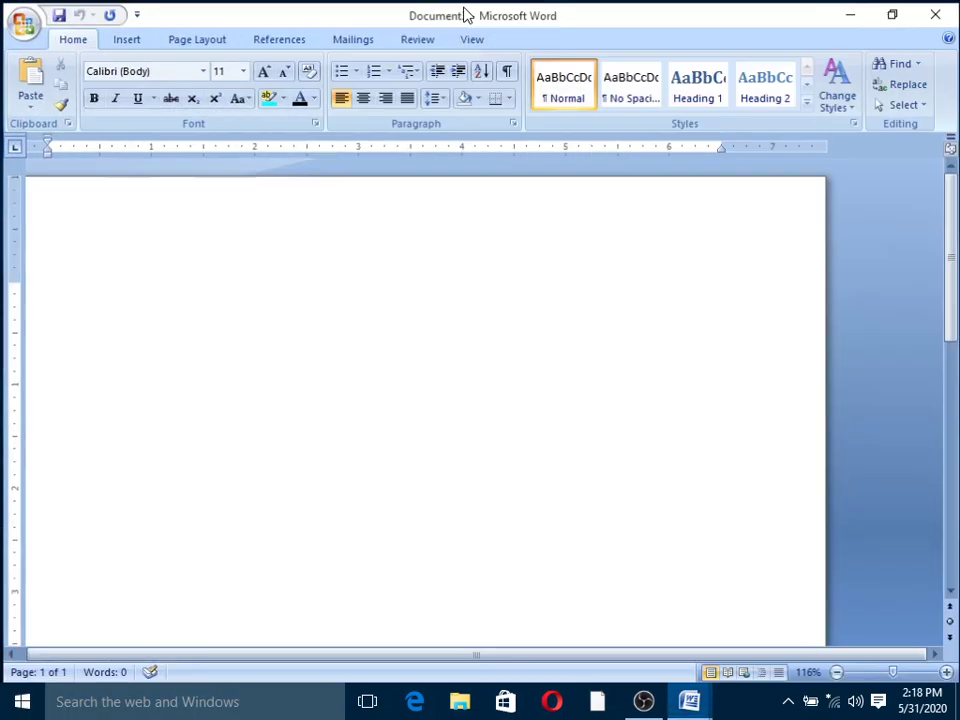
# Insert a table with 2 columns and 6 rows at the start of the blank document.
pyautogui.click(137, 39)
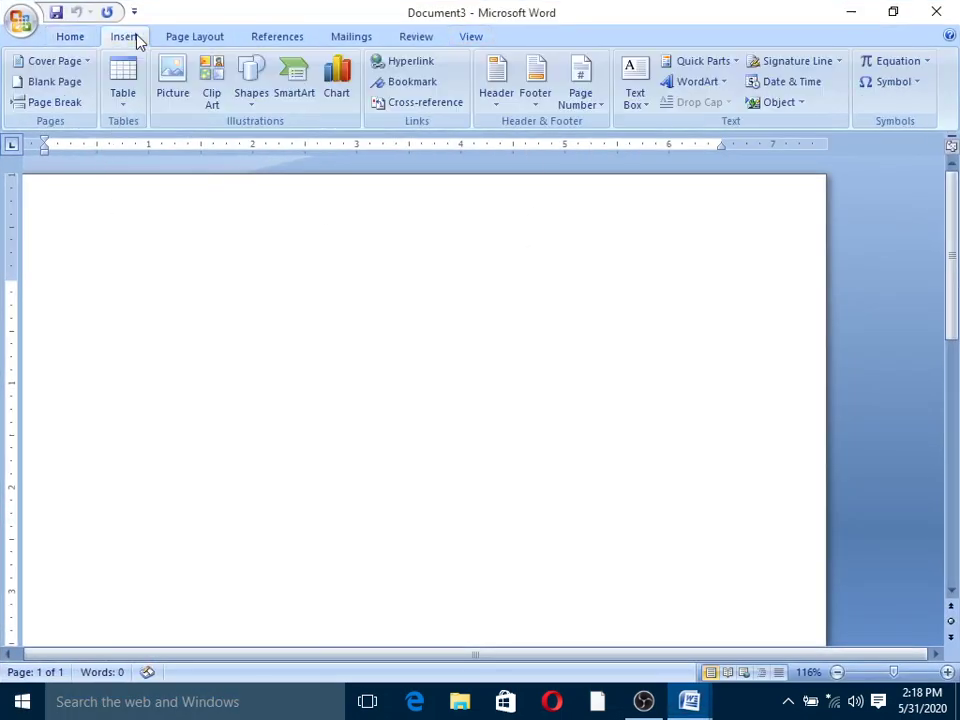
pyautogui.click(123, 108)
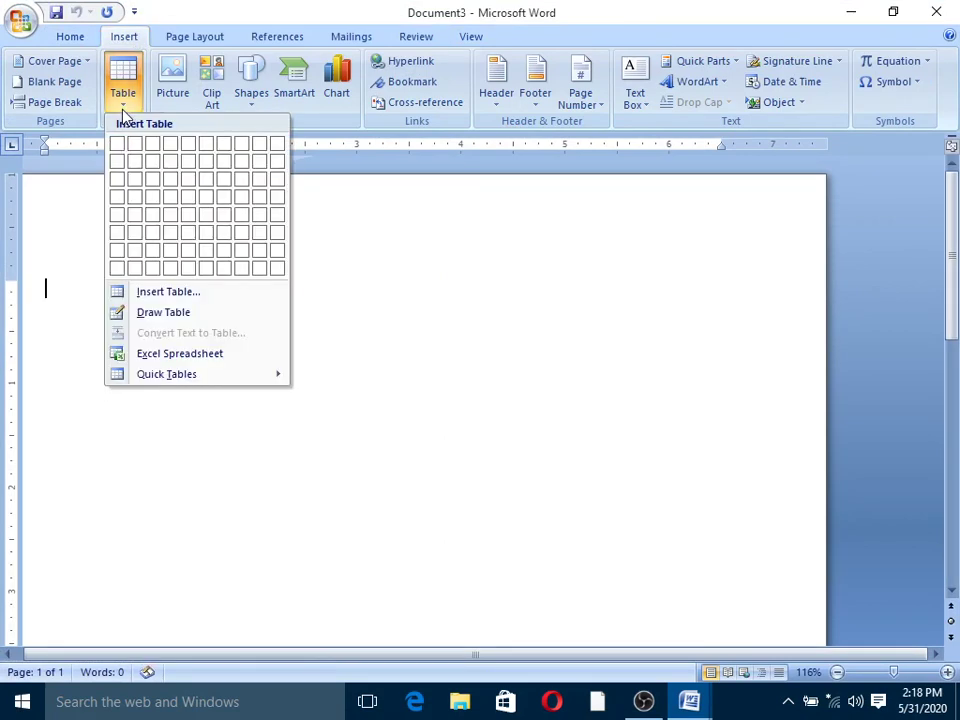
pyautogui.click(167, 296)
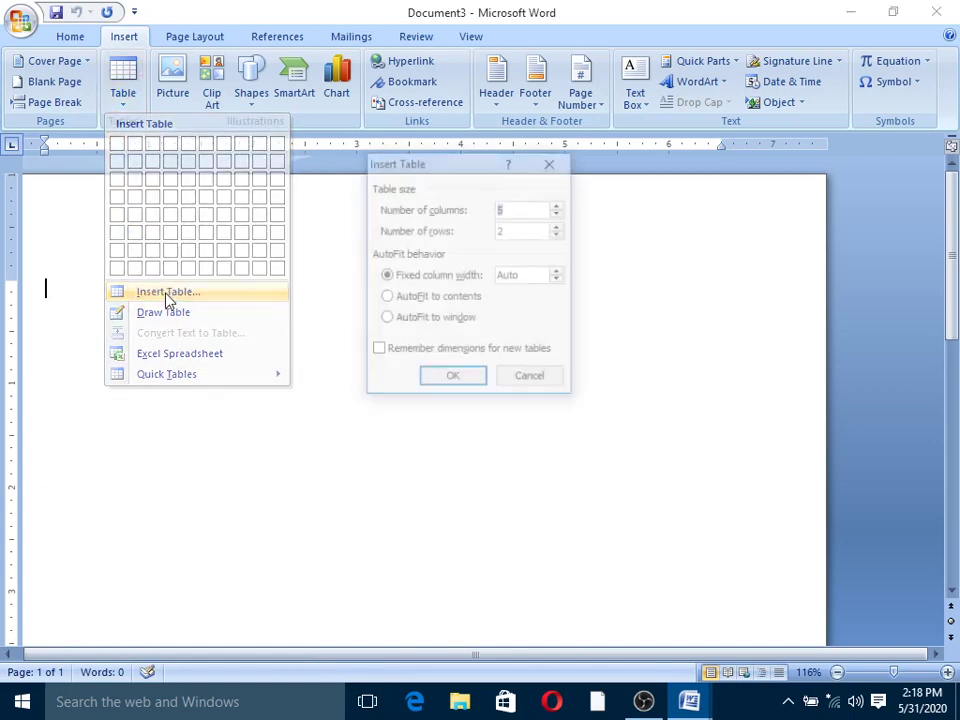
pyautogui.click(559, 214)
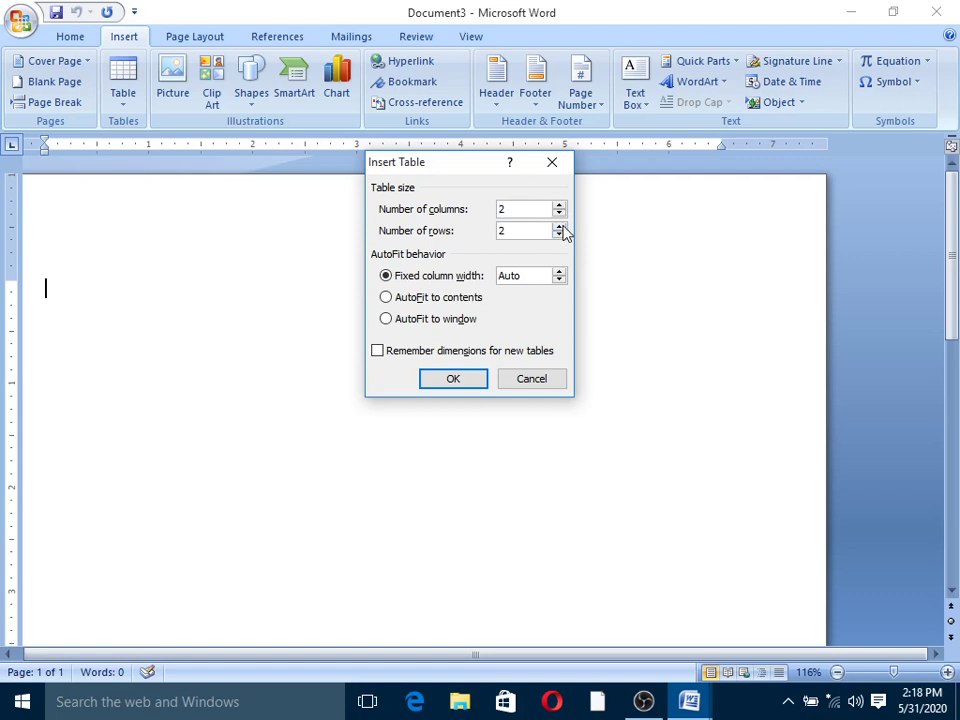
pyautogui.click(561, 227)
pyautogui.click(561, 227)
pyautogui.click(517, 231)
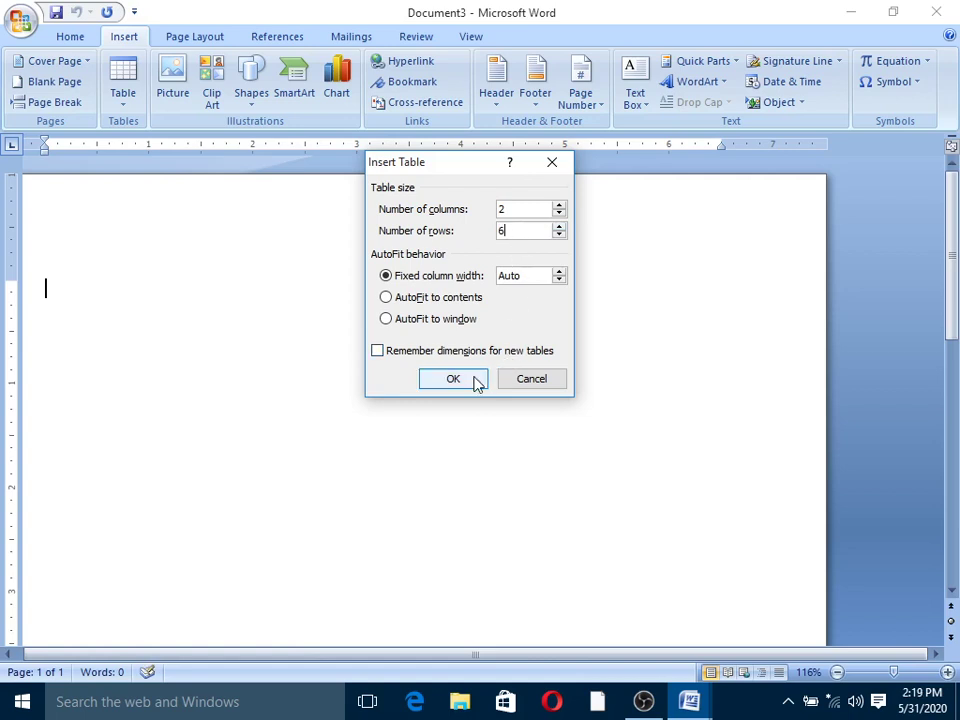
pyautogui.click(475, 378)
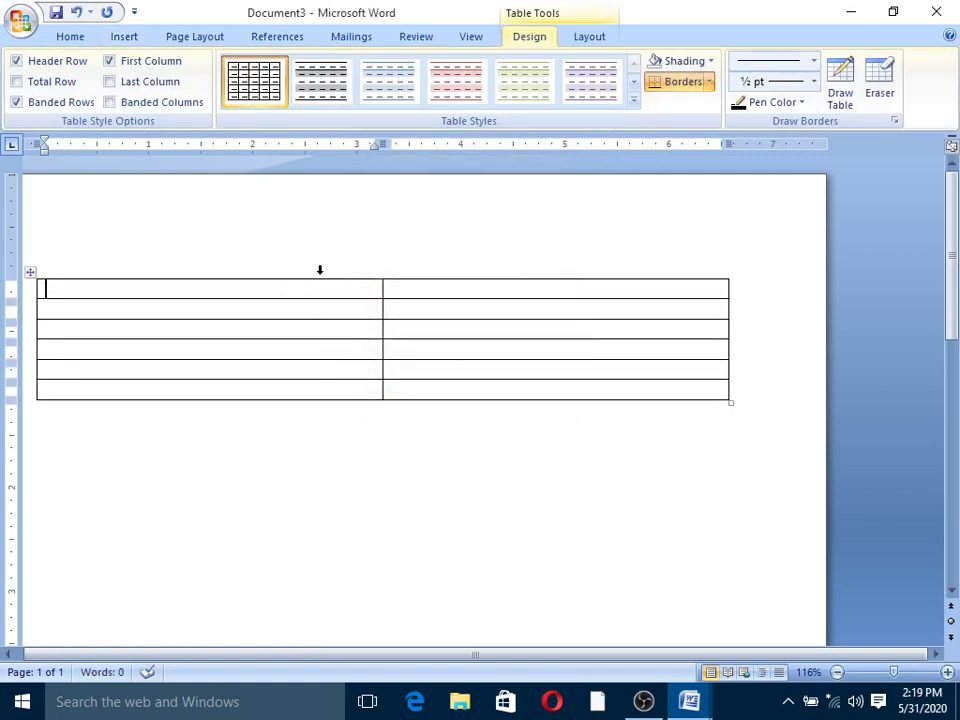
# Enter the column headings Hming and Veng in the table's header row.
pyautogui.write('Hming')
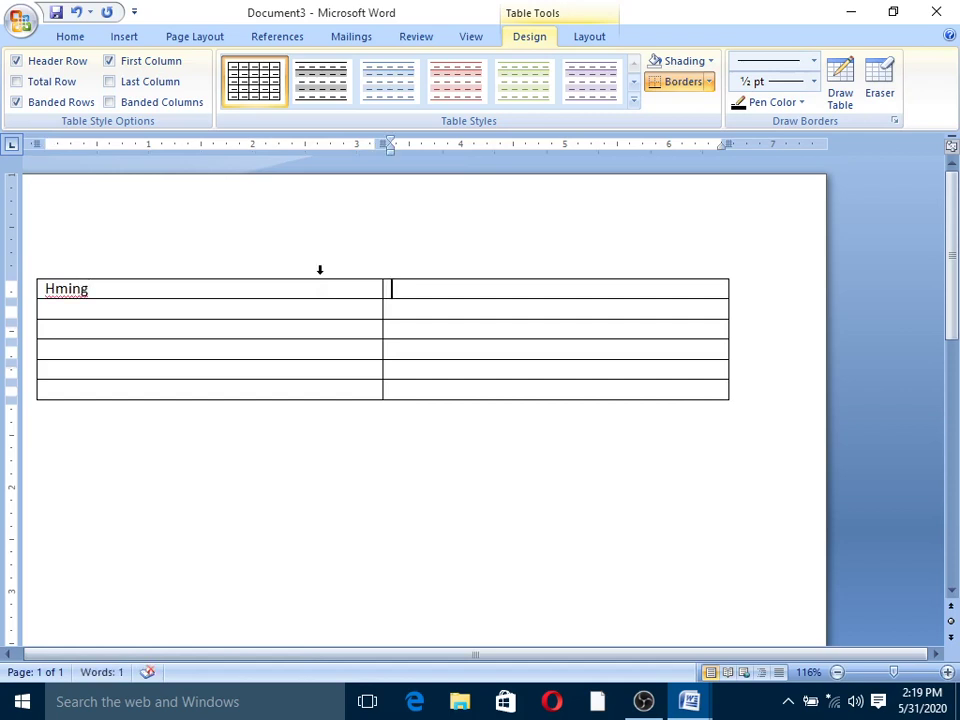
pyautogui.press('Tab')
pyautogui.write('Veng')
# Fill the first row below the headings with a recipient's name and the locality Bawngkawn.
pyautogui.click(175, 309)
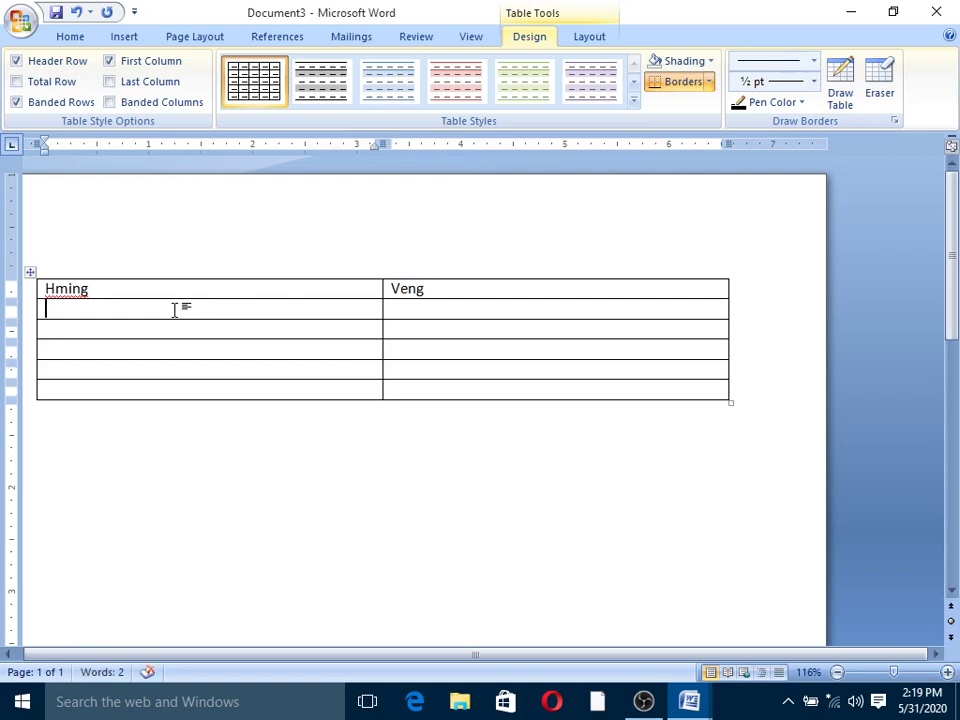
pyautogui.write('Lalawmpui')
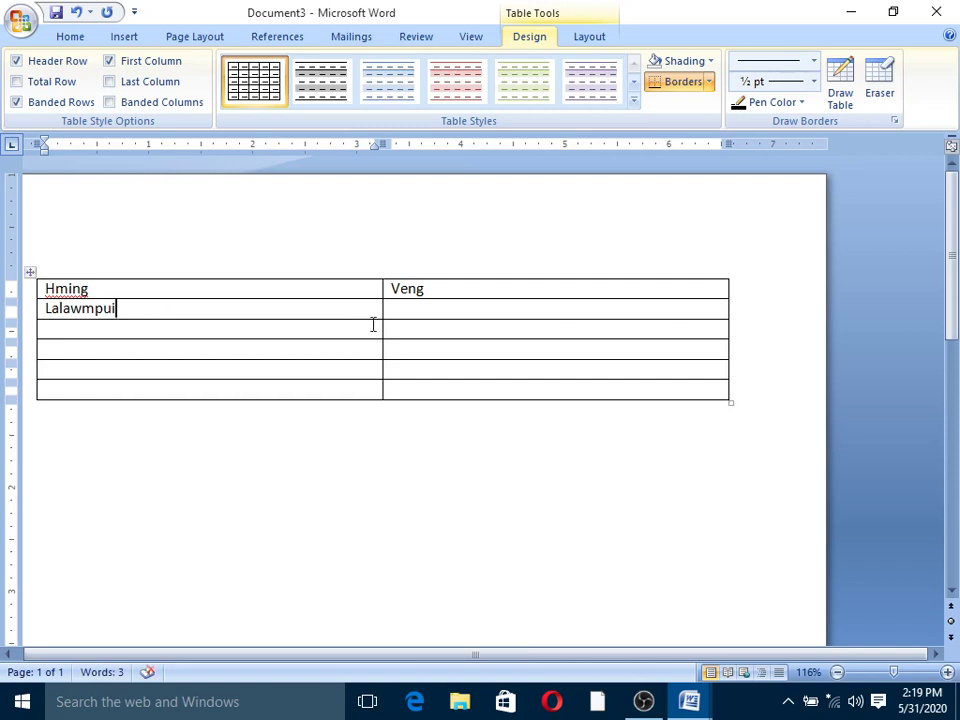
pyautogui.click(405, 308)
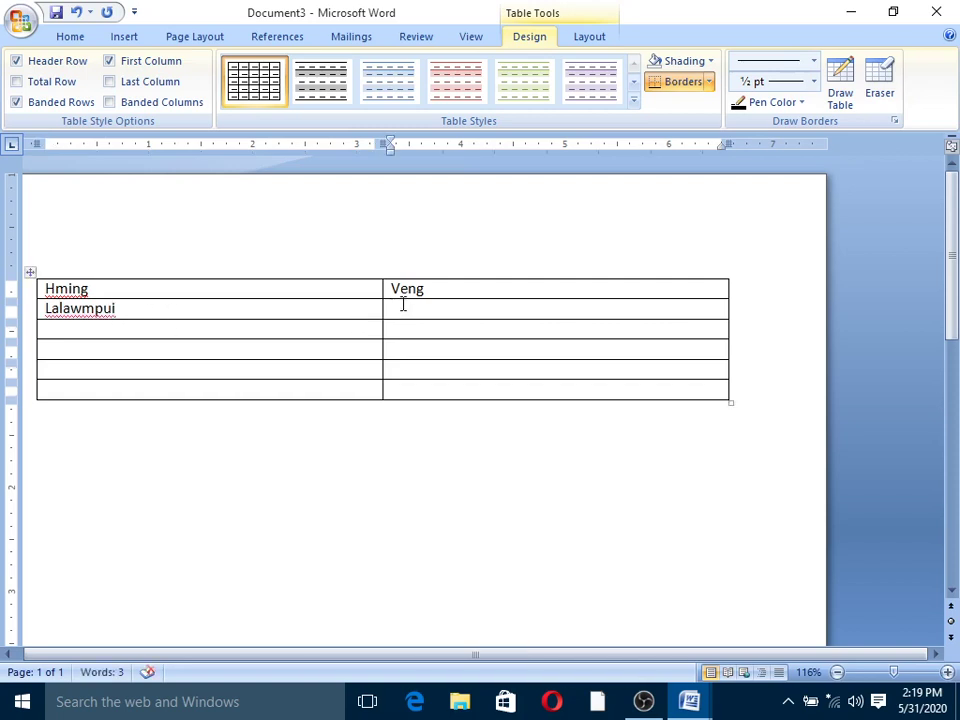
pyautogui.write('h')
pyautogui.press('BackSpace')
pyautogui.write('Cha')
pyautogui.write('n')
pyautogui.press('BackSpace')
pyautogui.press('BackSpace')
pyautogui.press('BackSpace')
pyautogui.press('BackSpace')
pyautogui.write('Bawngkawn')
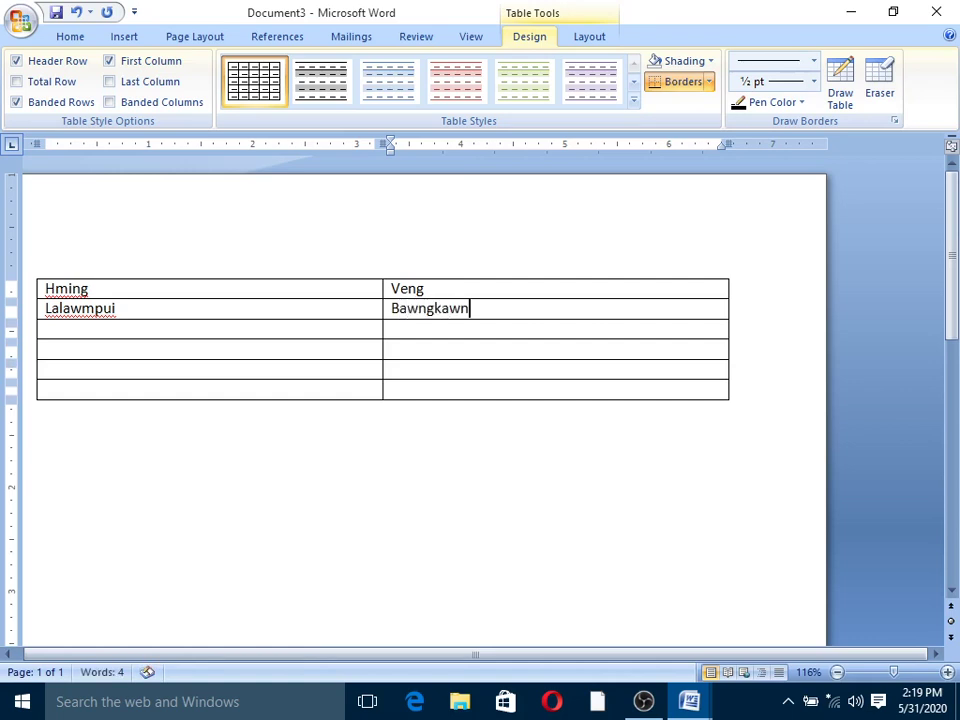
# Fill the second recipient row with the person's name and the locality Chaltlang.
pyautogui.click(98, 334)
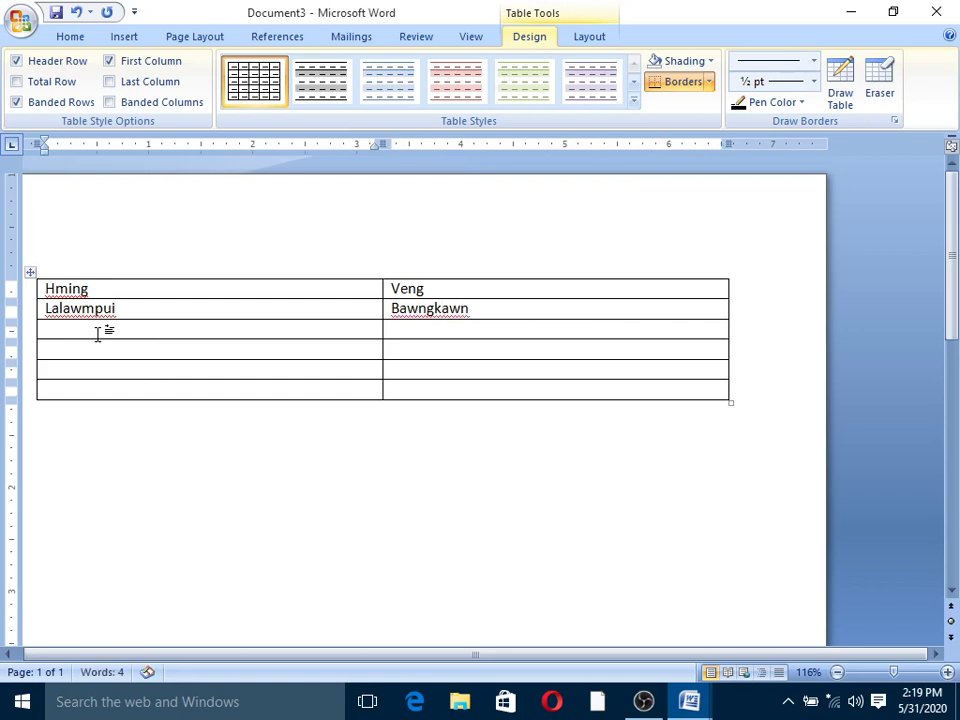
pyautogui.write('Laldinp')
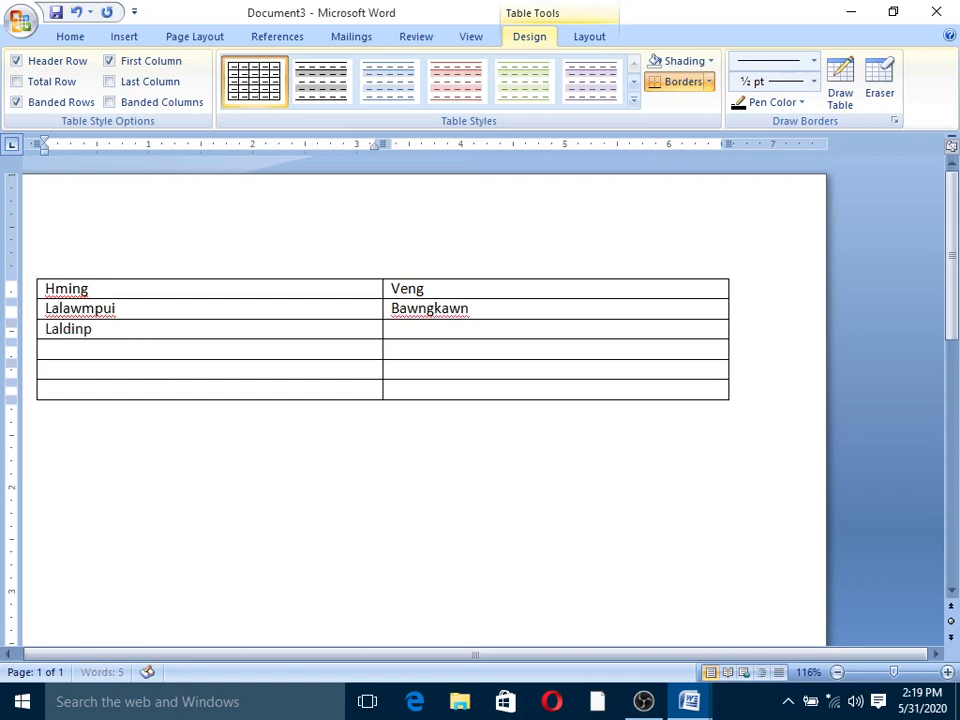
pyautogui.write('uul')
pyautogui.press('BackSpace')
pyautogui.press('BackSpace')
pyautogui.write('ia')
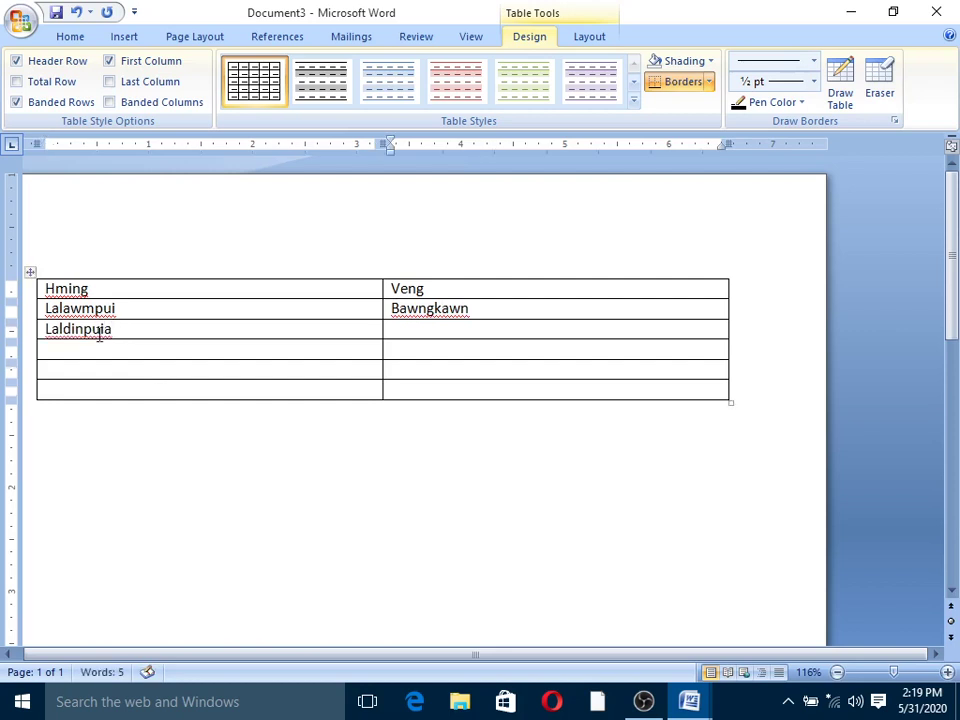
pyautogui.press('Tab')
pyautogui.write('Chalt')
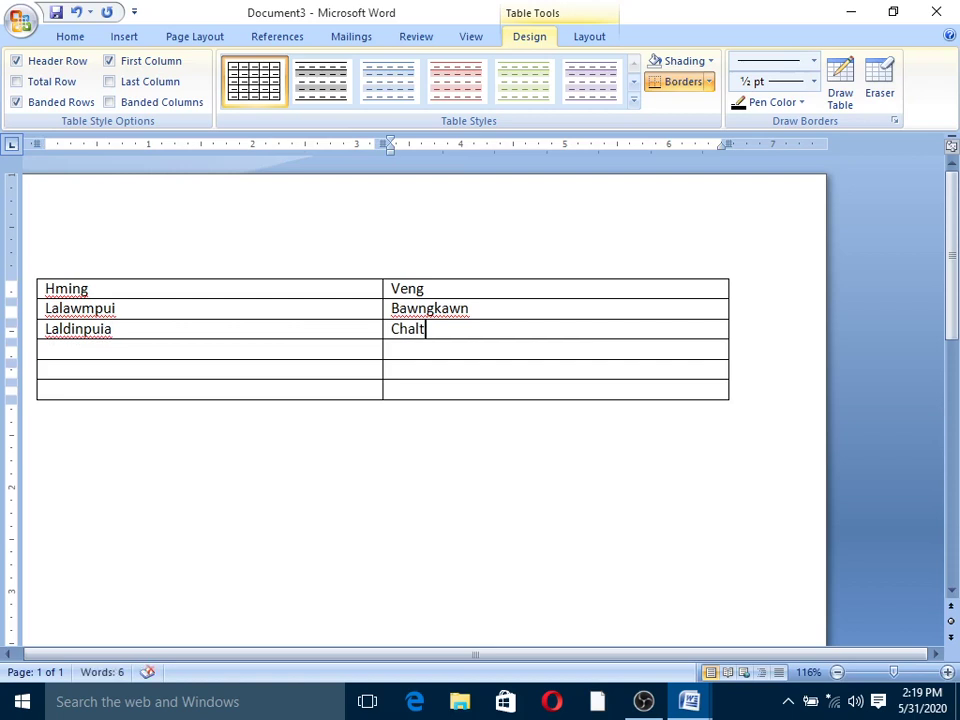
pyautogui.write('lang')
# Fill the third recipient row with the person's name and the locality Chanmari.
pyautogui.click(113, 350)
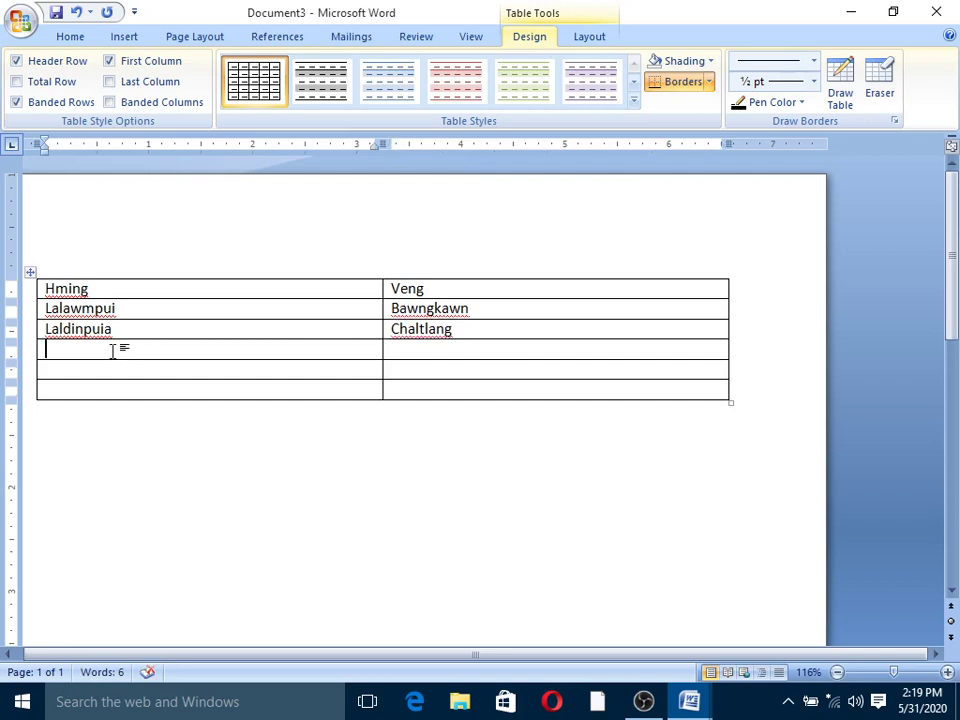
pyautogui.write('Lal')
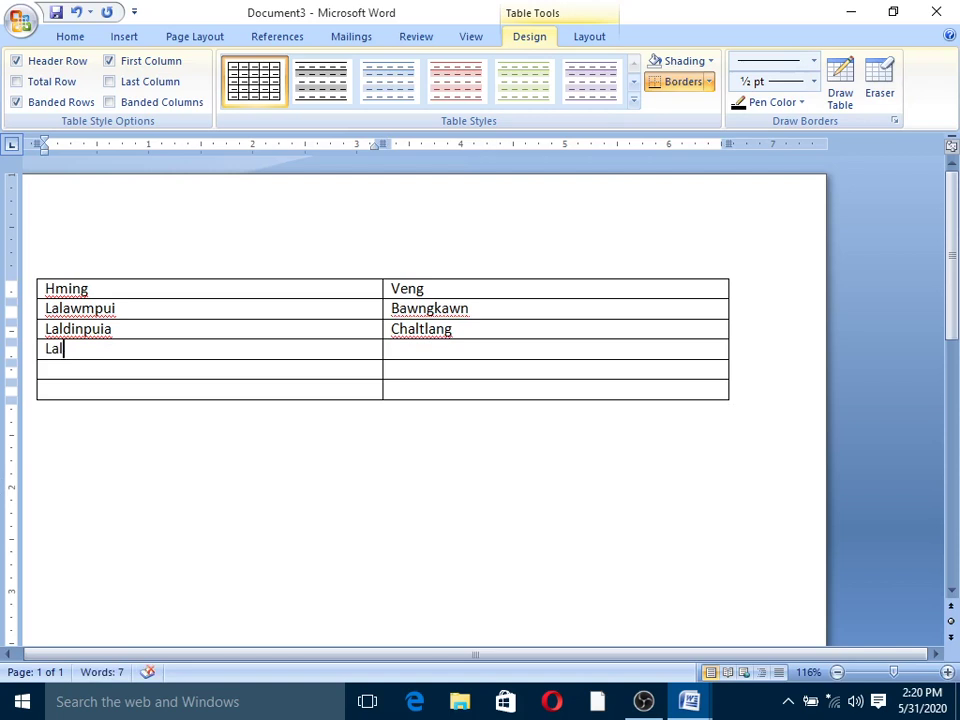
pyautogui.write('muanui')
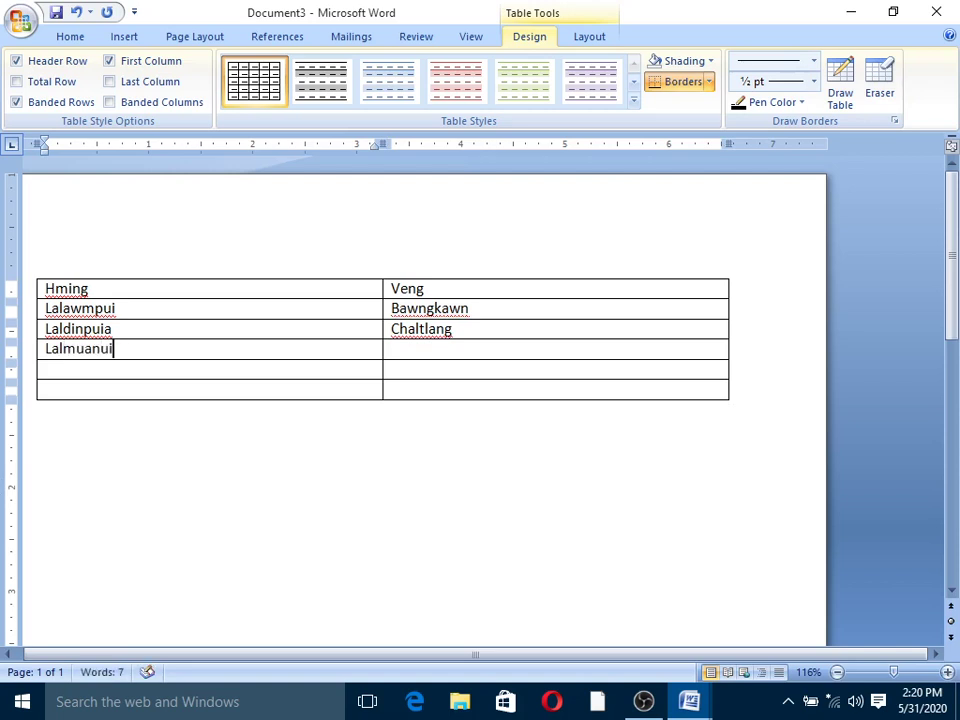
pyautogui.press('BackSpace')
pyautogui.press('BackSpace')
pyautogui.write('puia')
pyautogui.press('Tab')
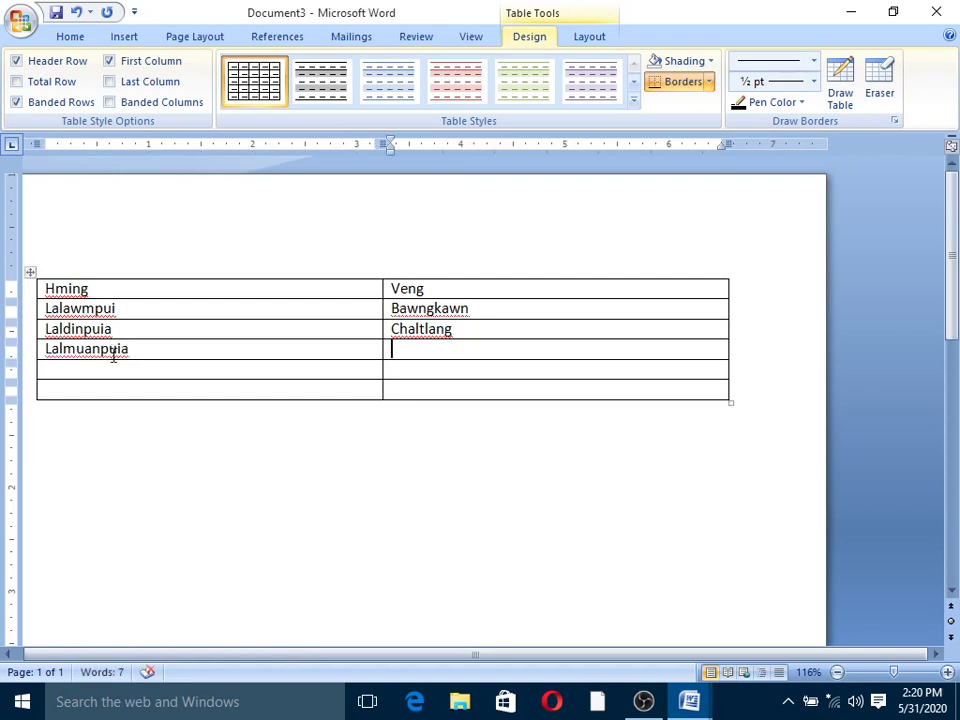
pyautogui.write('Chab')
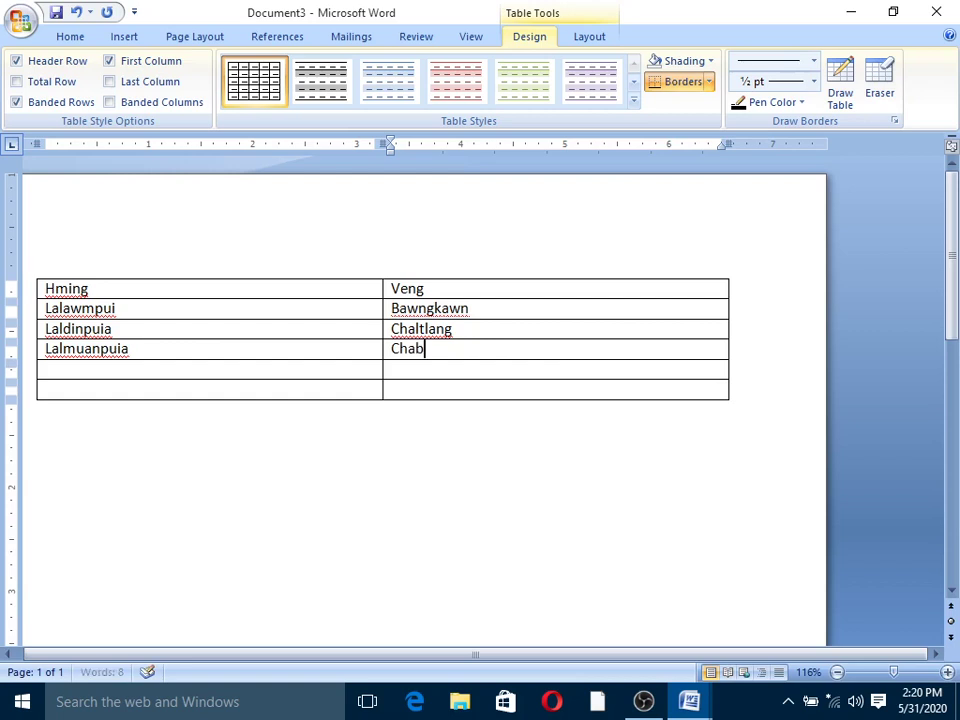
pyautogui.press('BackSpace')
pyautogui.write('nmari')
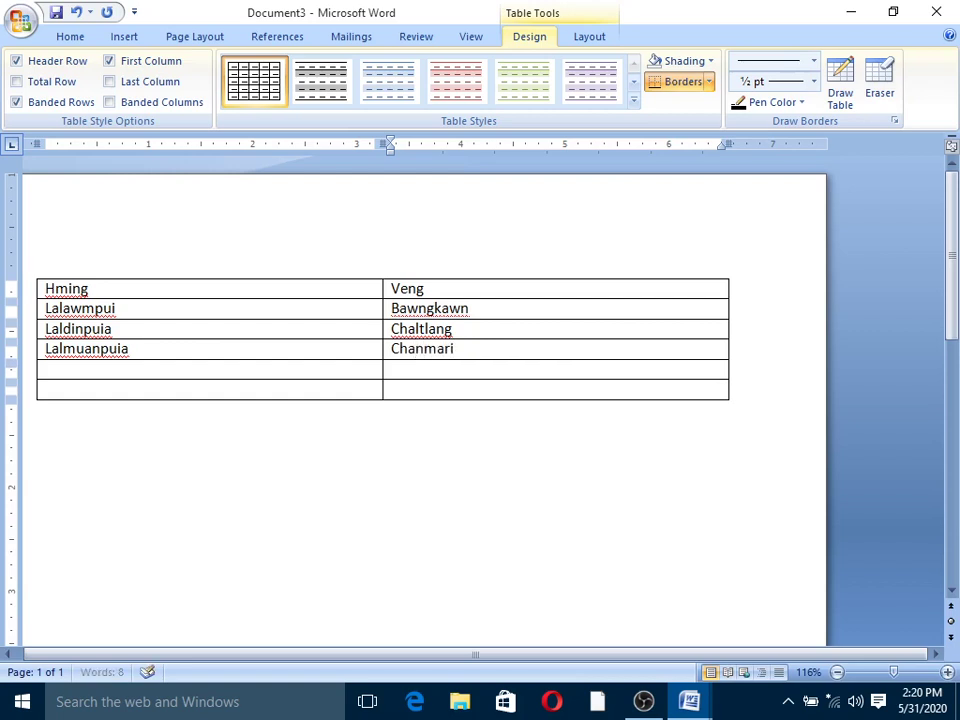
# Fill the fourth recipient row with the person's name and the locality Bawngkawn.
pyautogui.click(86, 367)
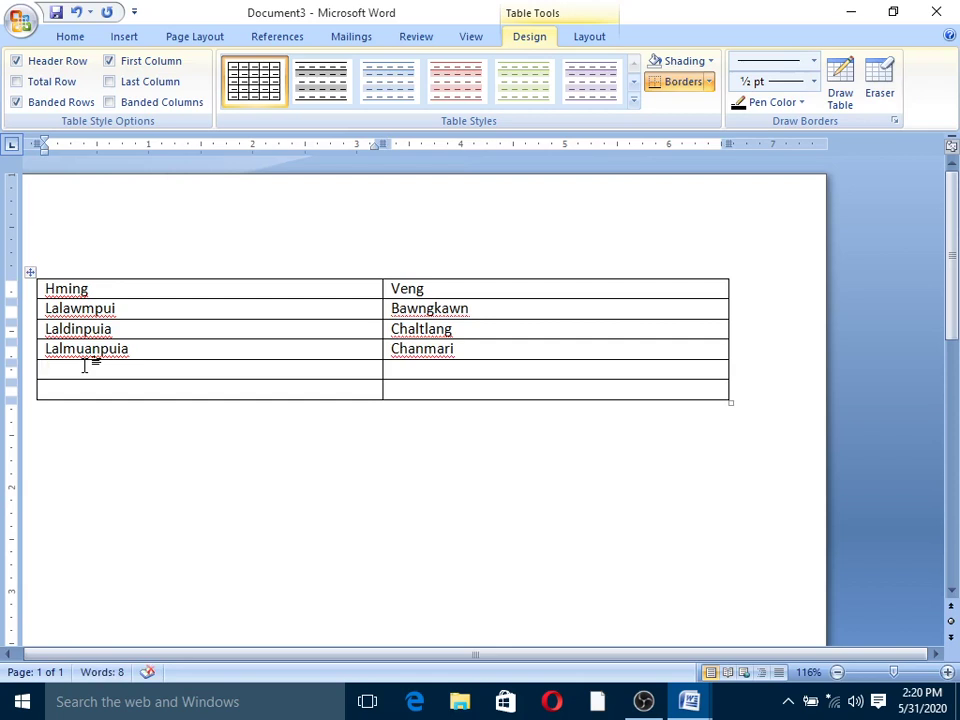
pyautogui.write('Lal')
pyautogui.write('dini')
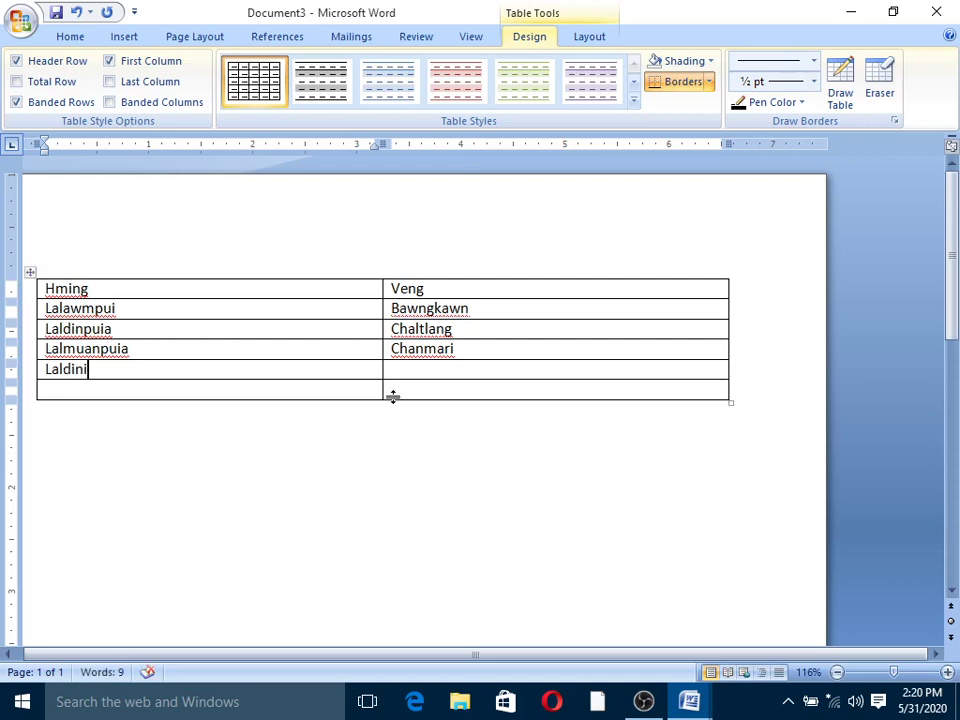
pyautogui.click(414, 372)
pyautogui.write('Ba')
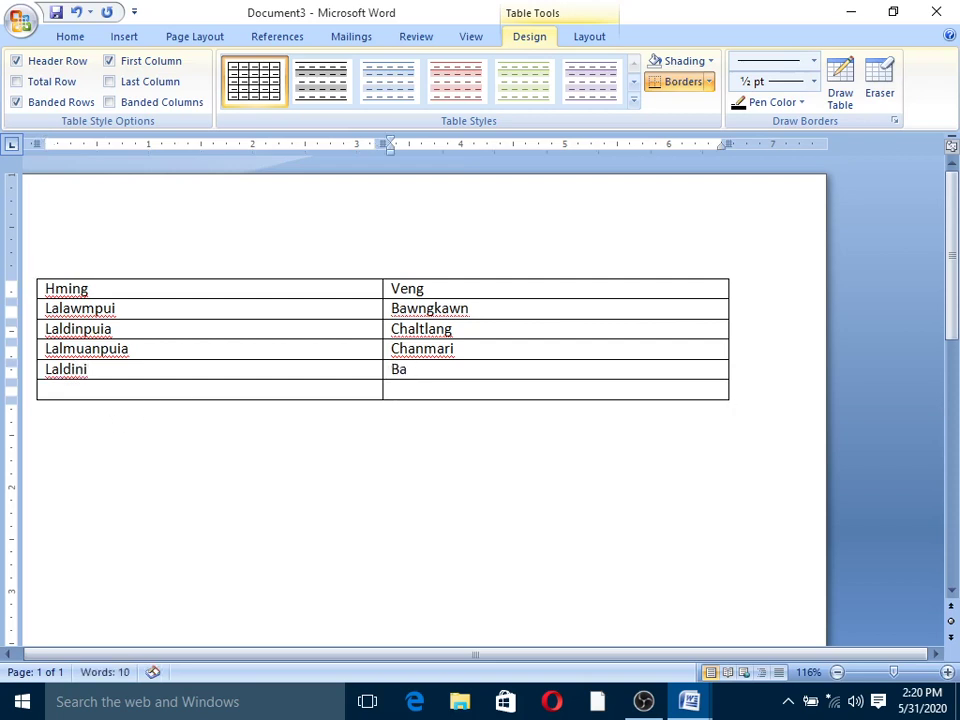
pyautogui.write('wngkawn')
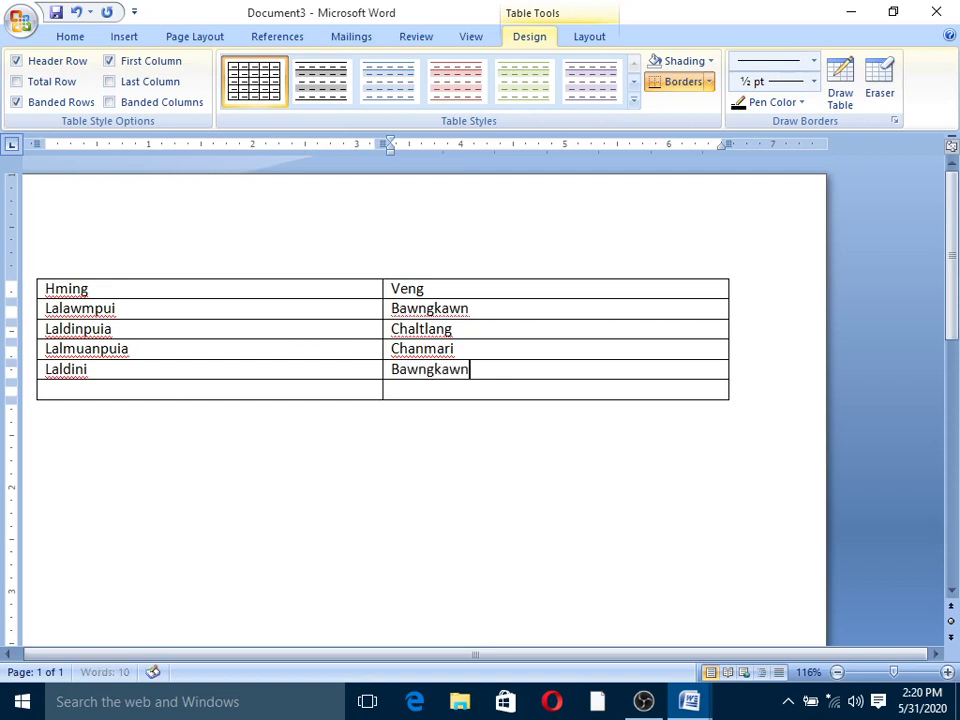
# Fill the last table row with the fifth recipient's name and the locality Chaltlang.
pyautogui.click(97, 389)
pyautogui.write('Zo')
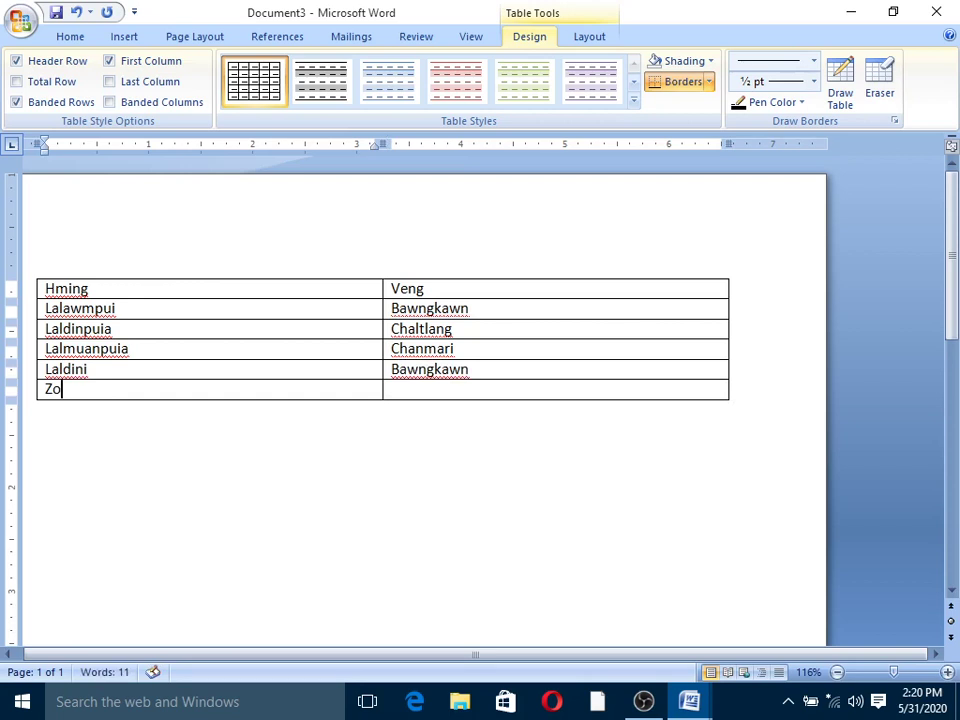
pyautogui.write('dinpui')
pyautogui.click(408, 389)
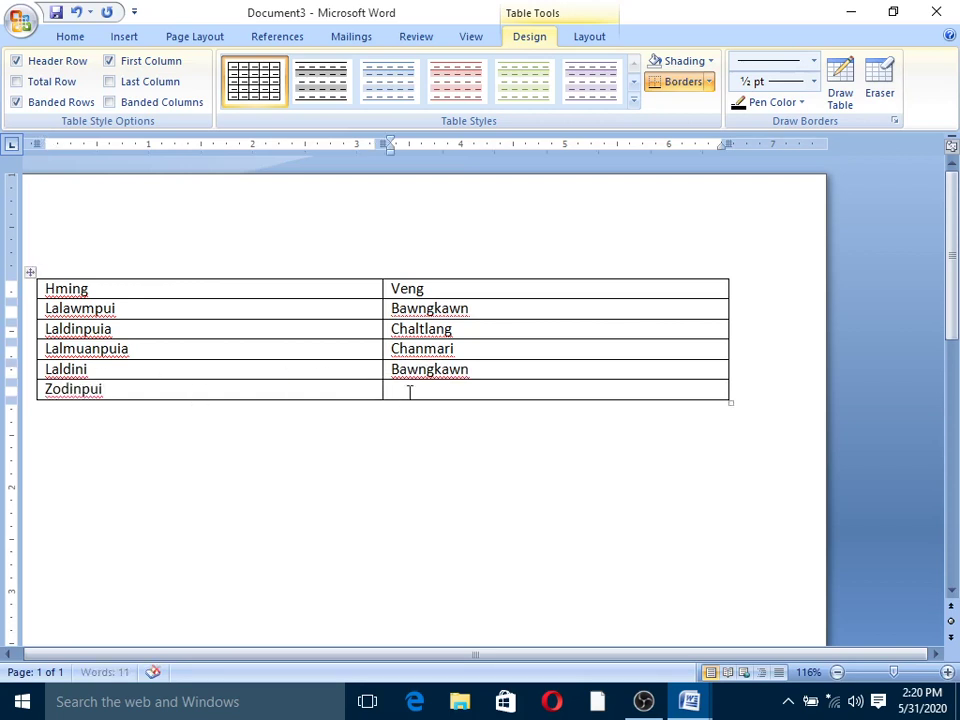
pyautogui.write('Ch')
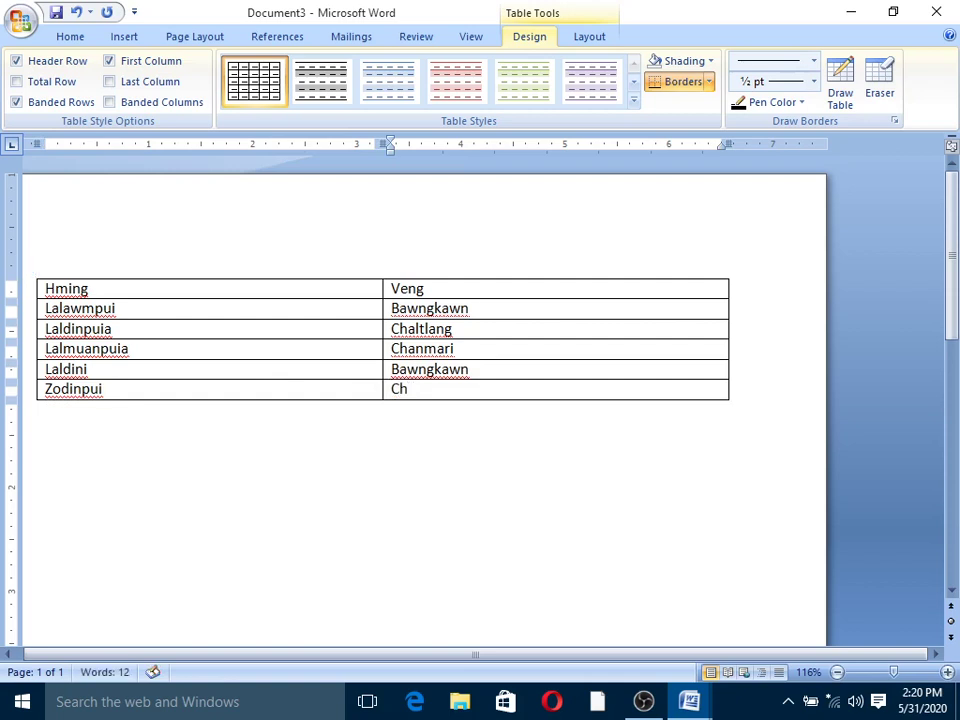
pyautogui.write('altlang')
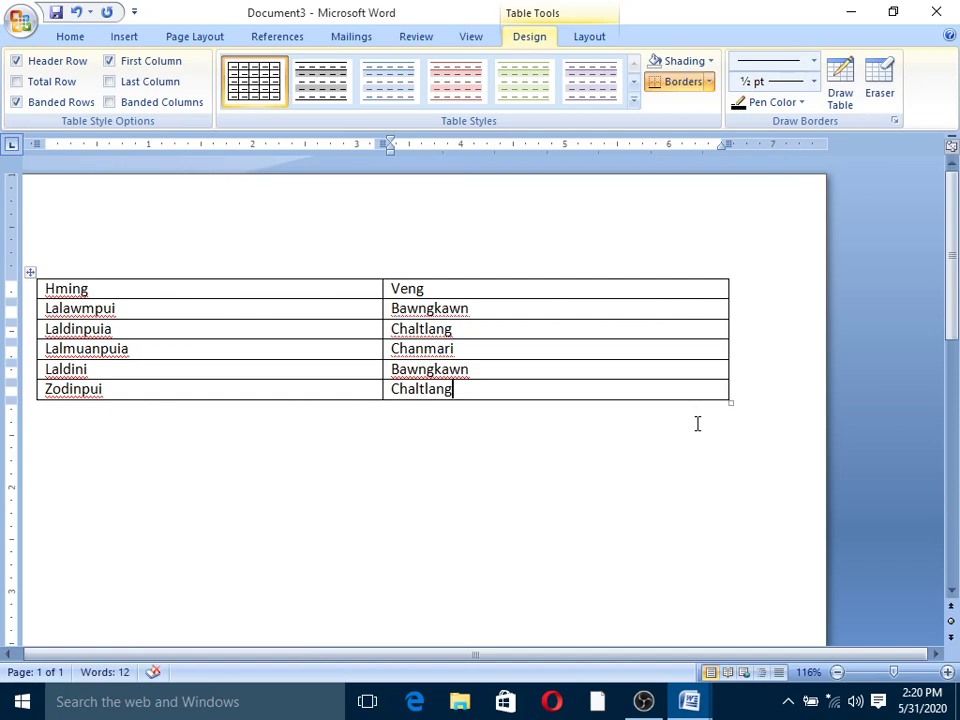
# Save the recipient table document to the Desktop as a Word Document named Hming and close it.
pyautogui.hotkey('ctrl', 's')
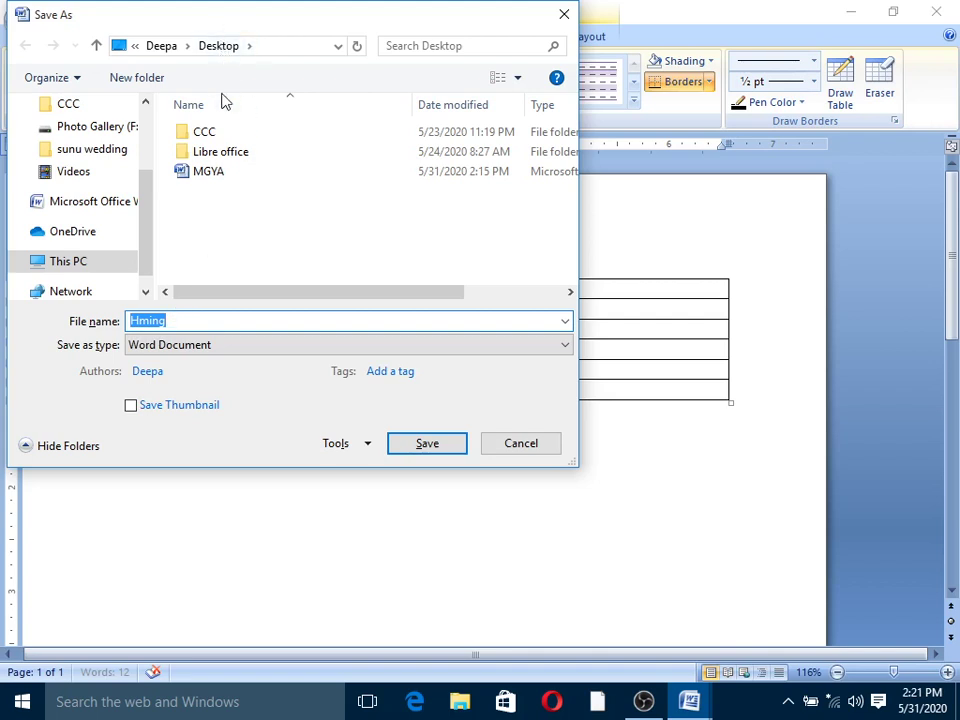
pyautogui.click(423, 446)
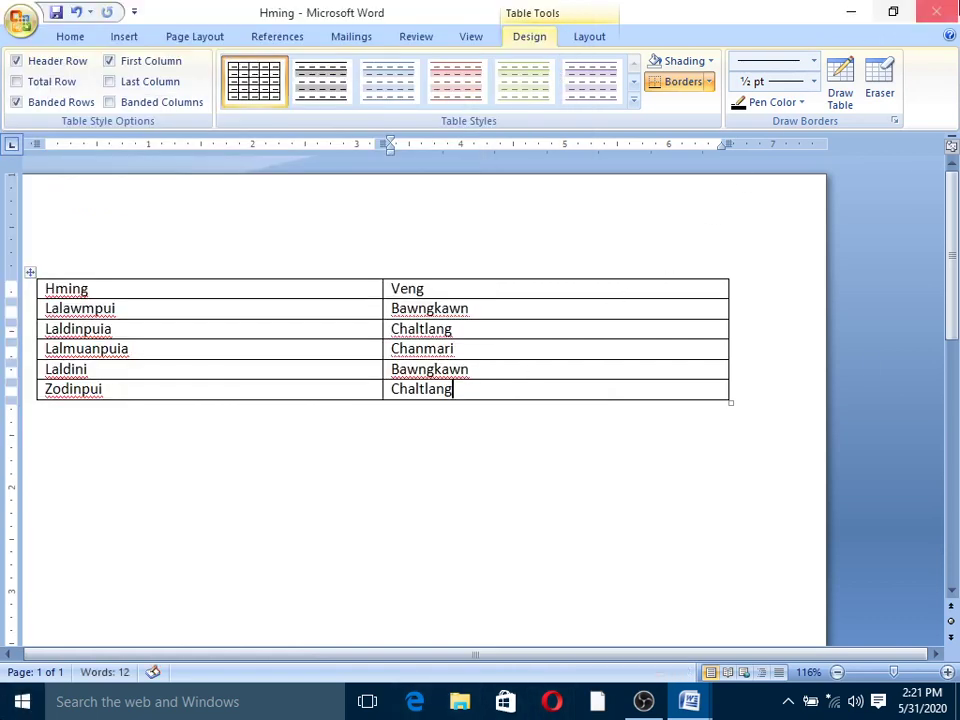
pyautogui.click(952, 10)
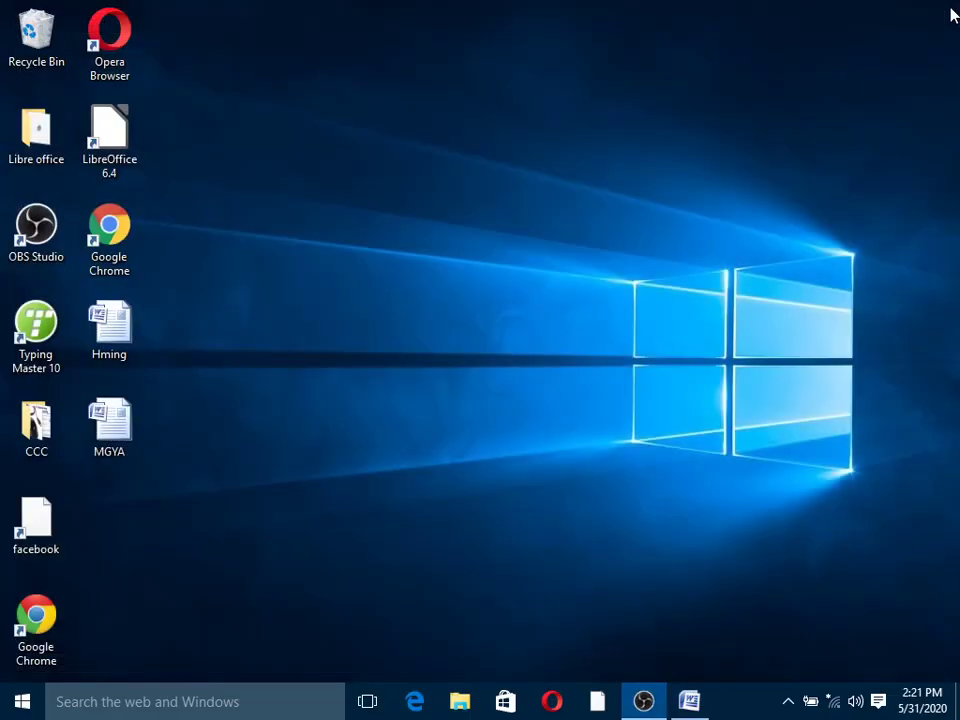
# Refresh the desktop, open the MGYA letter from it and look through the letter's contents.
pyautogui.rightClick(431, 155)
pyautogui.click(471, 211)
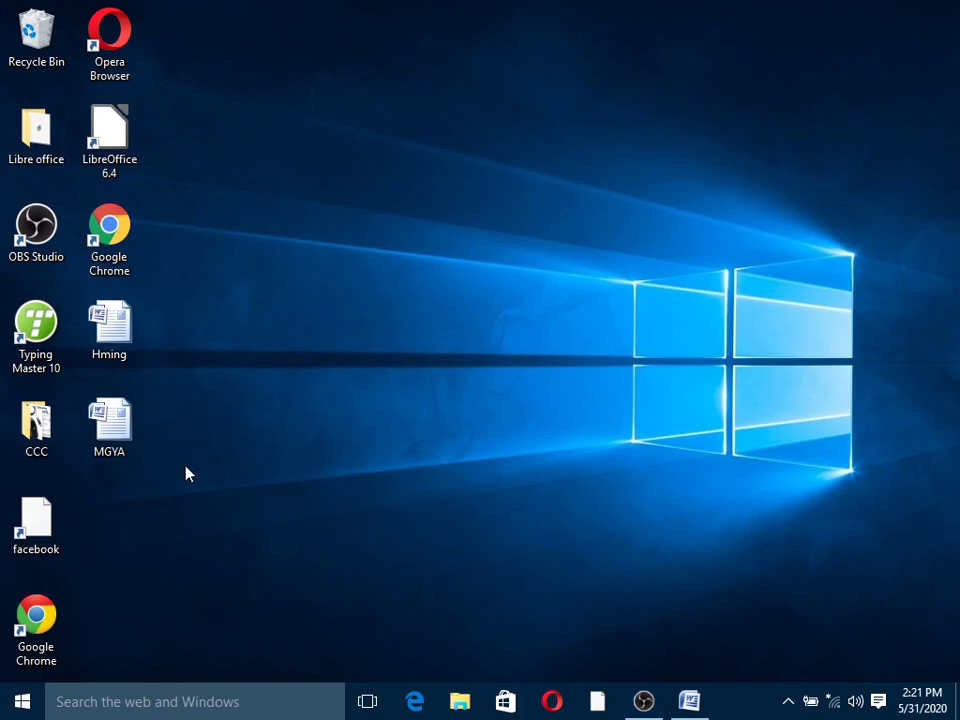
pyautogui.doubleClick(110, 425)
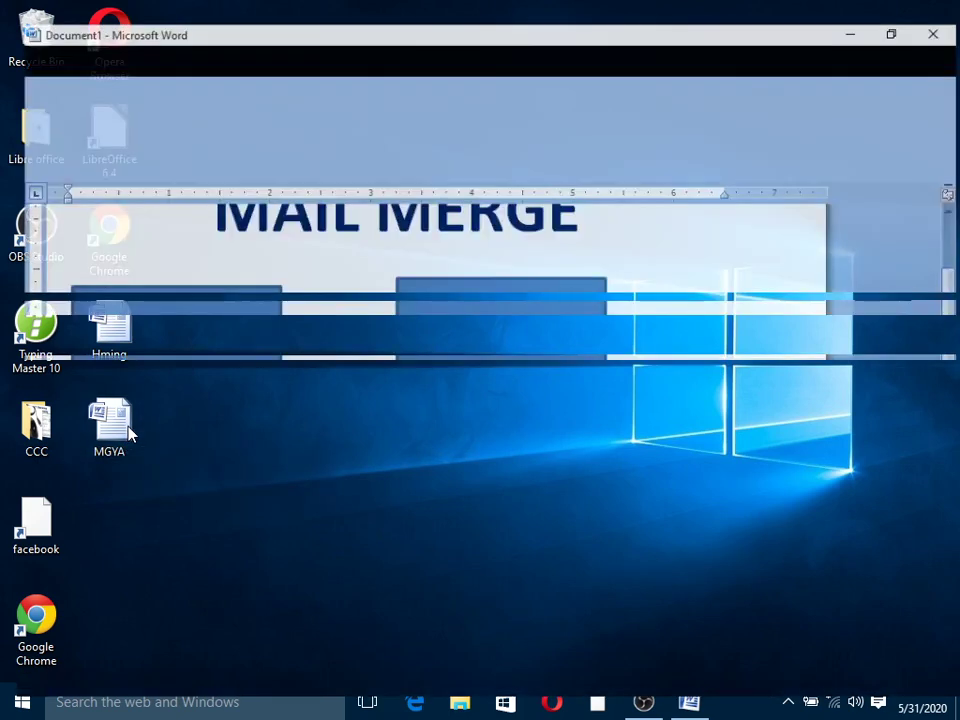
pyautogui.scroll(-1, 549, 441)
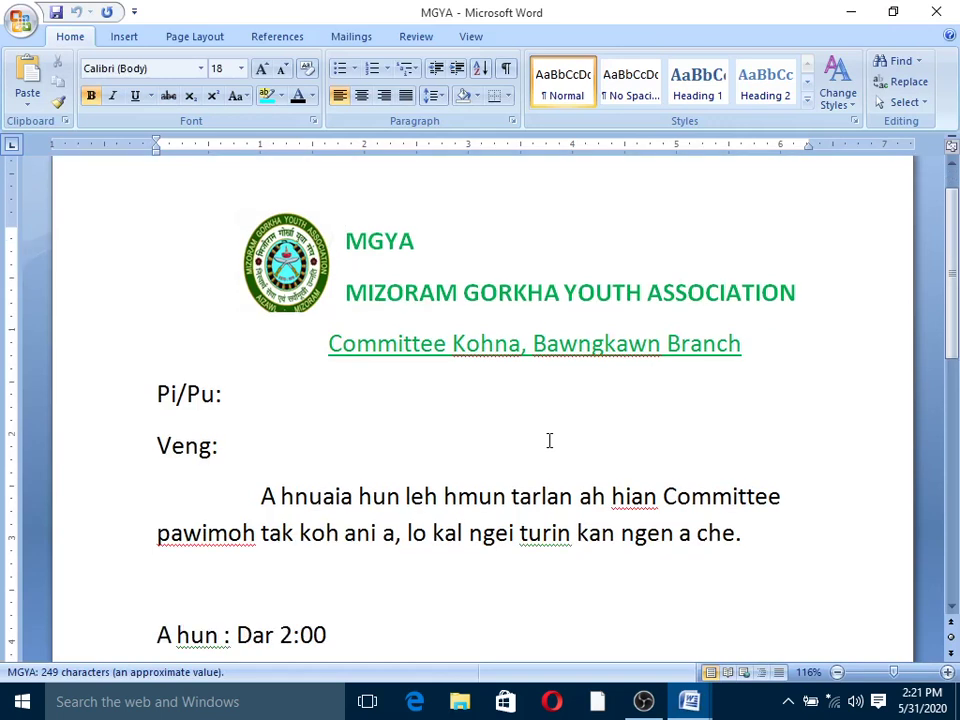
pyautogui.scroll(-1, 549, 441)
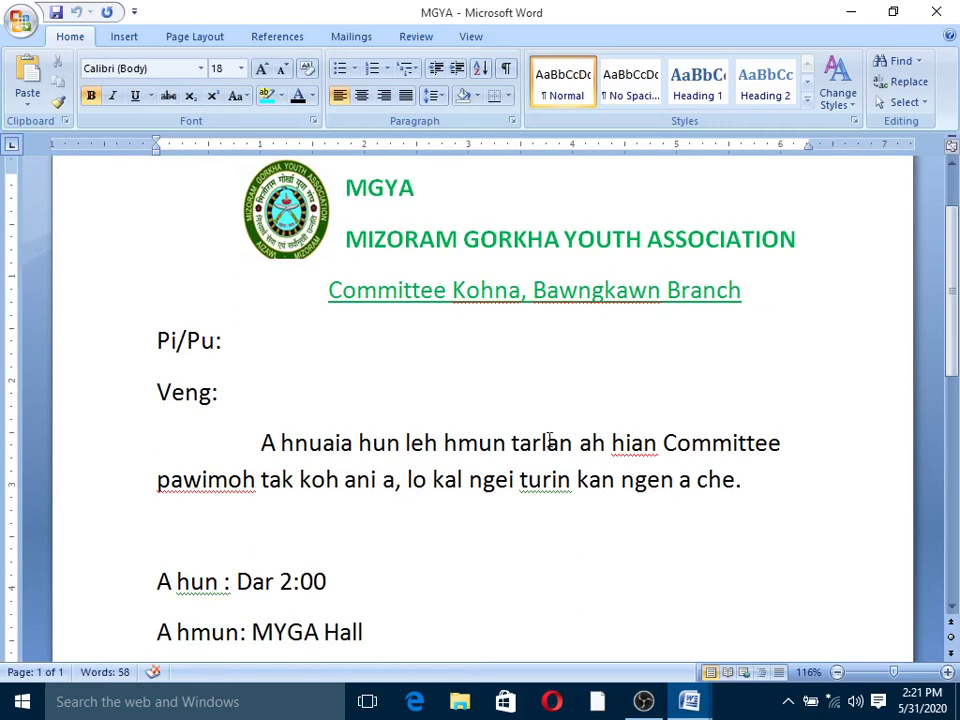
pyautogui.scroll(-1, 549, 441)
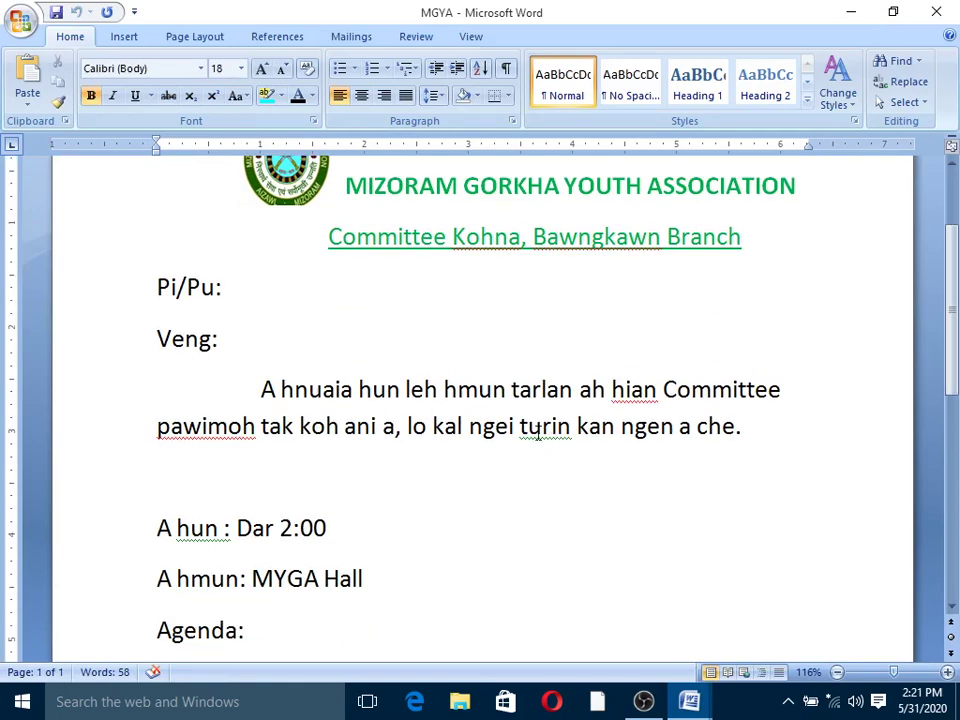
pyautogui.scroll(-4, 538, 433)
pyautogui.scroll(-1, 538, 432)
pyautogui.scroll(7, 541, 440)
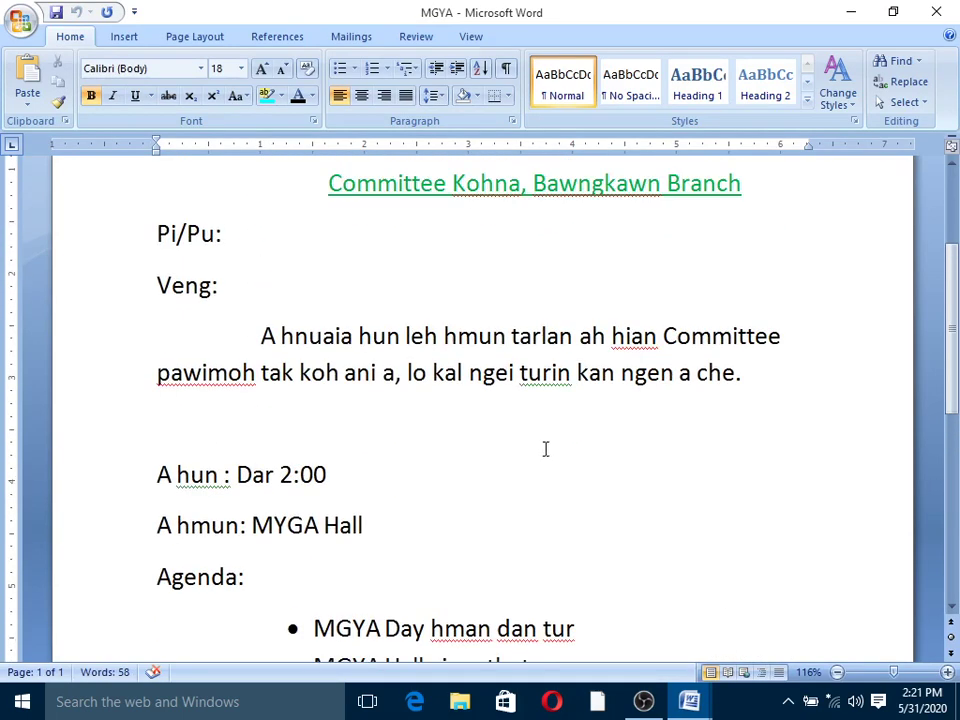
# Read the first items under "Steps for Mailing a Letter" in Document1, checking them against the MGYA letter.
pyautogui.moveTo(690, 708)
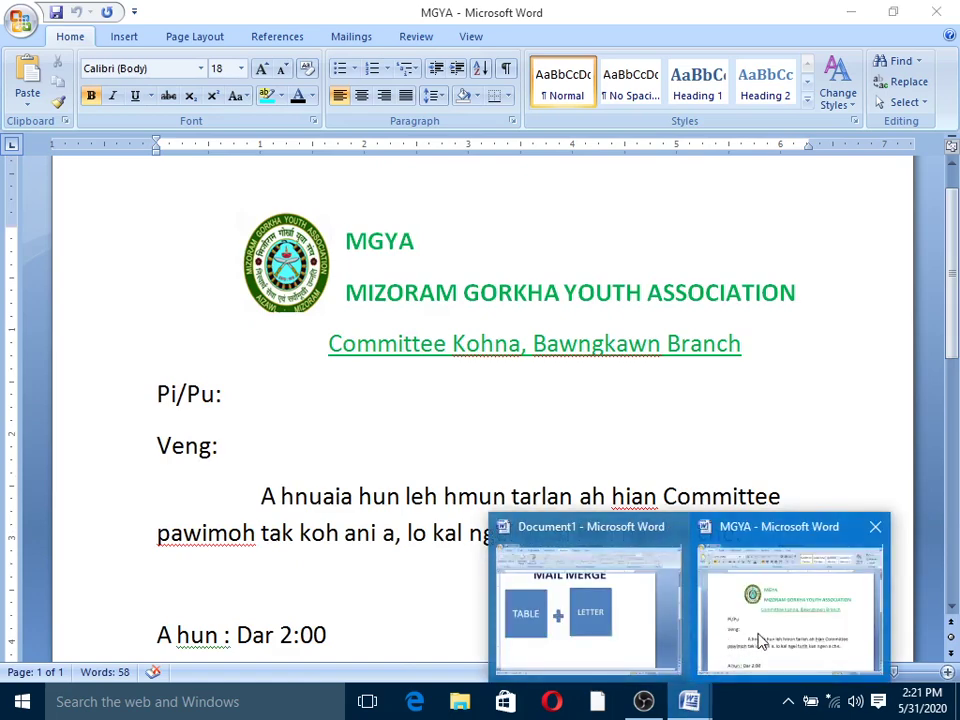
pyautogui.click(658, 632)
pyautogui.scroll(-7, 626, 467)
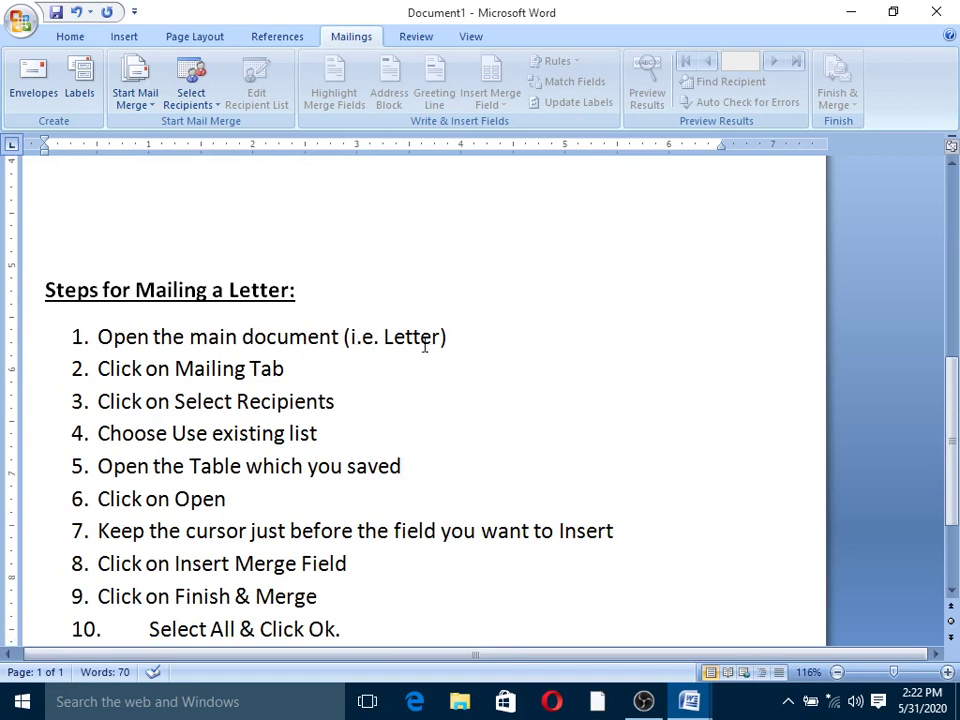
pyautogui.moveTo(686, 706)
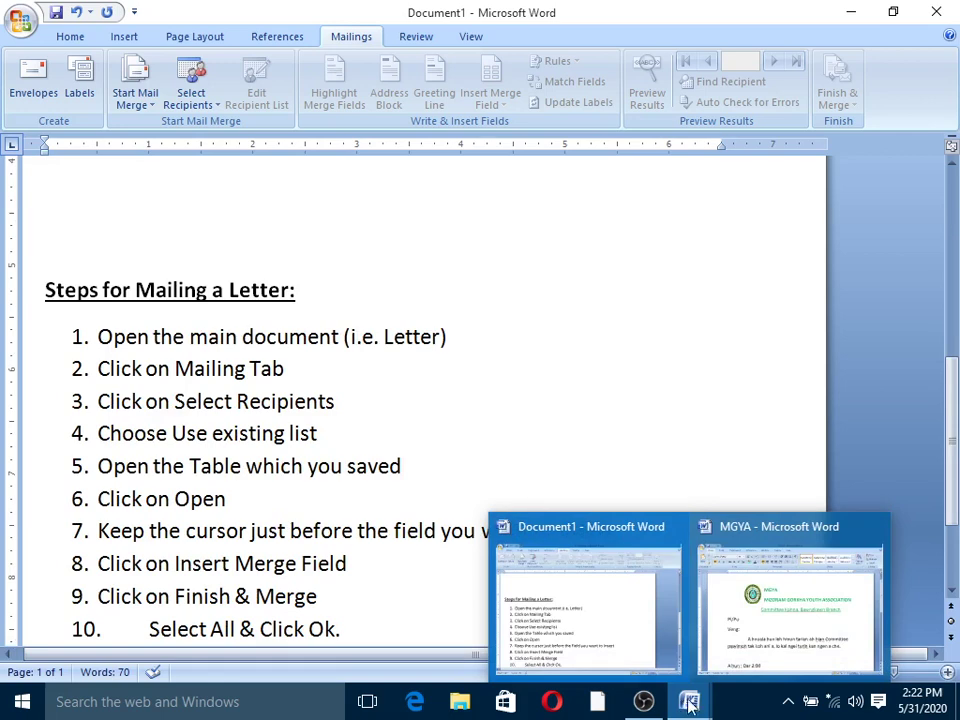
pyautogui.click(738, 614)
pyautogui.scroll(1, 391, 406)
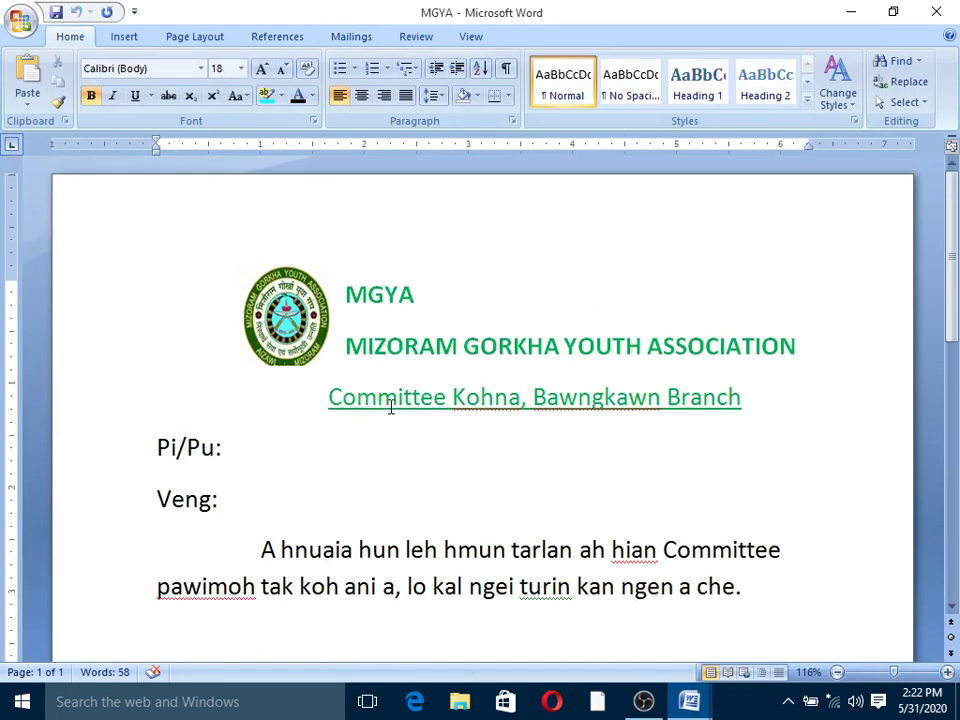
pyautogui.moveTo(686, 706)
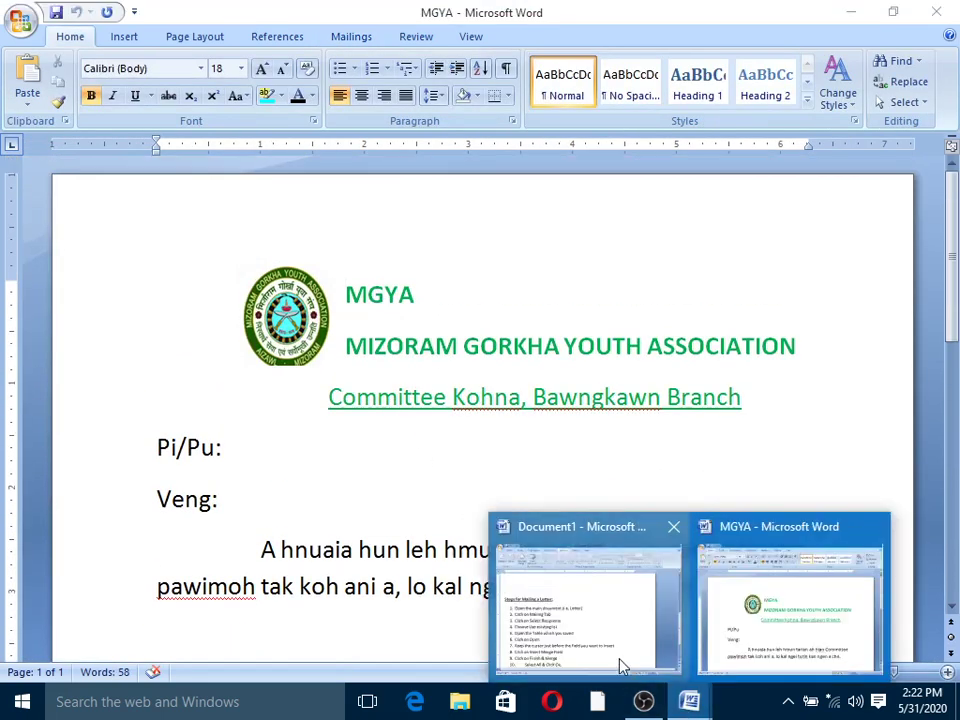
pyautogui.click(600, 620)
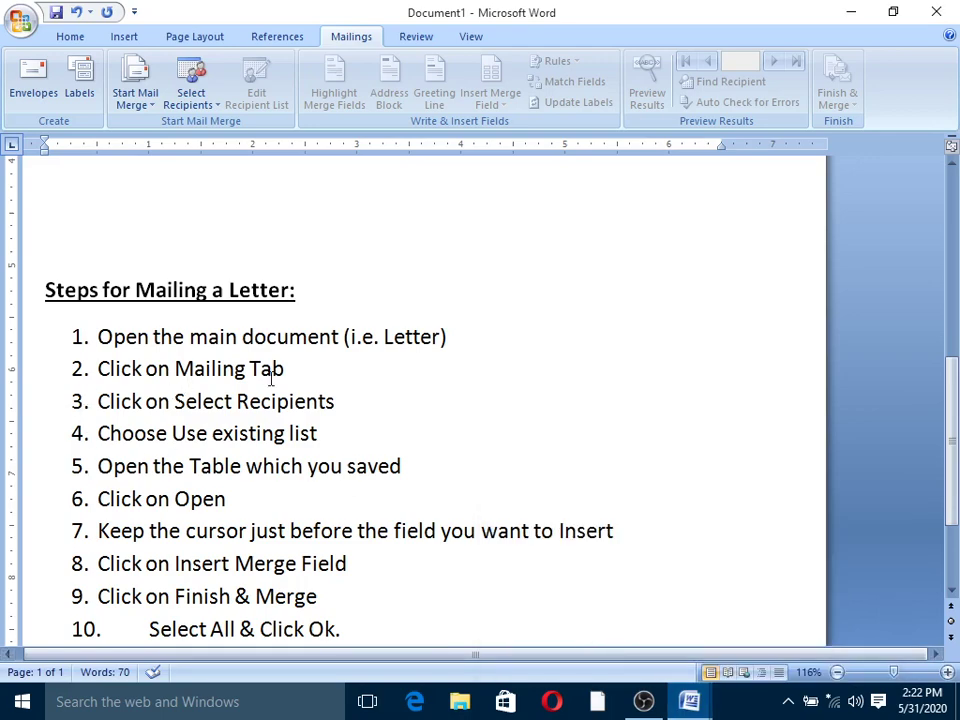
pyautogui.moveTo(689, 702)
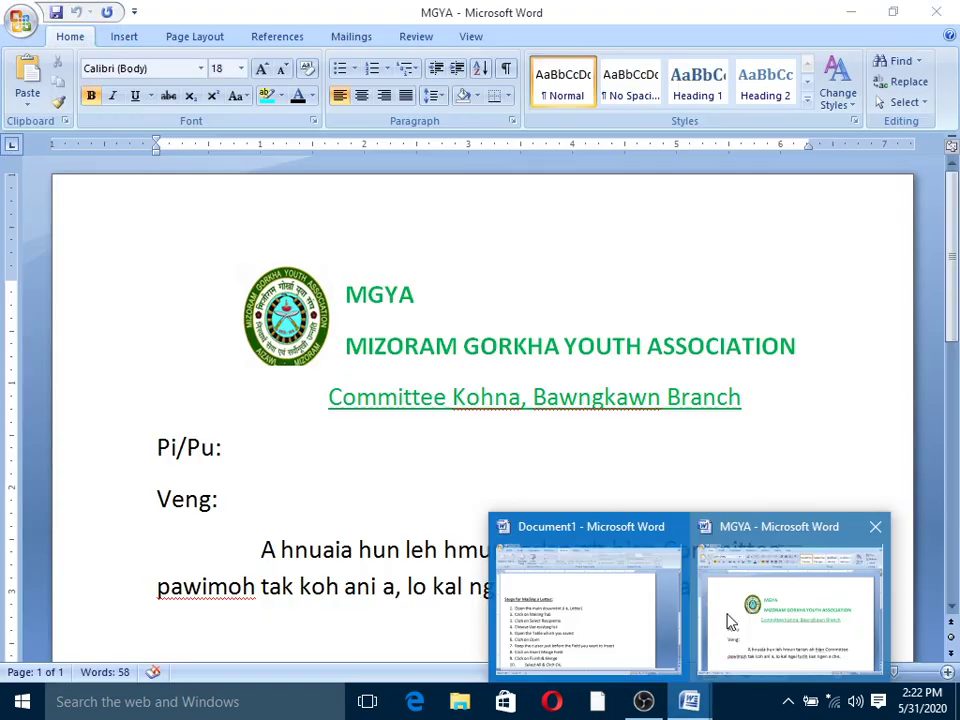
pyautogui.click(729, 621)
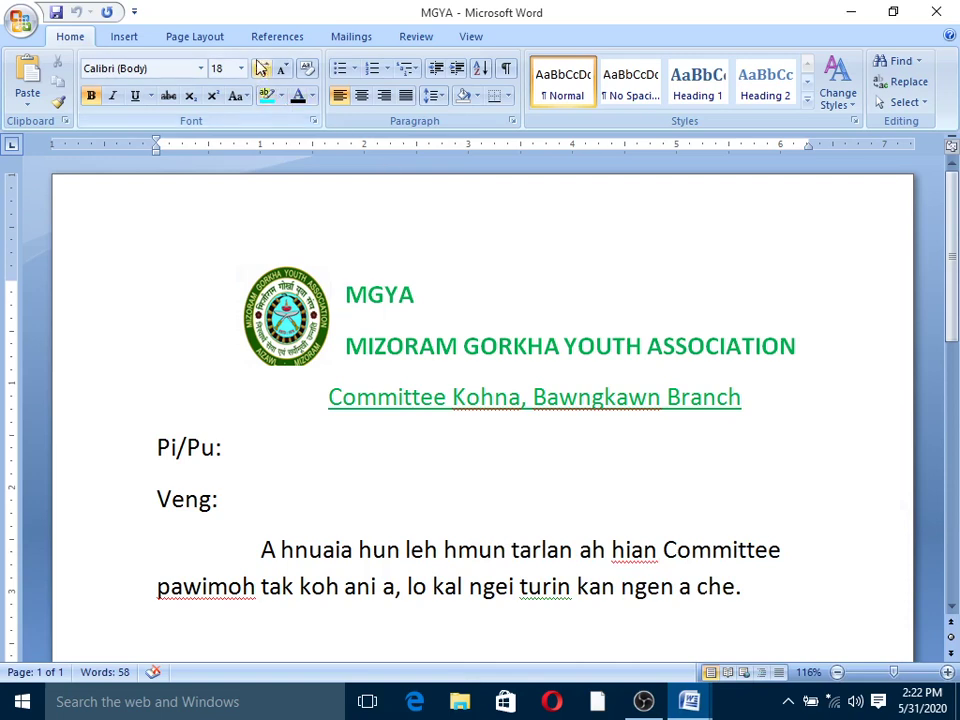
# Bring up the mail merge commands in the MGYA letter and check the recipient selection instructions in Document1.
pyautogui.click(353, 37)
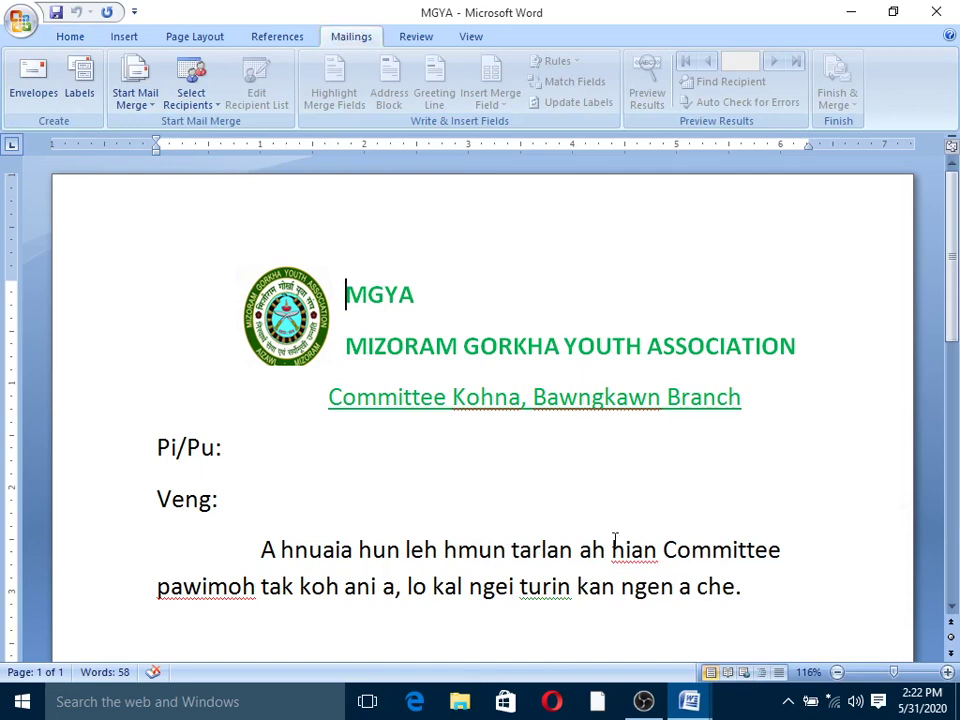
pyautogui.moveTo(692, 712)
pyautogui.click(620, 650)
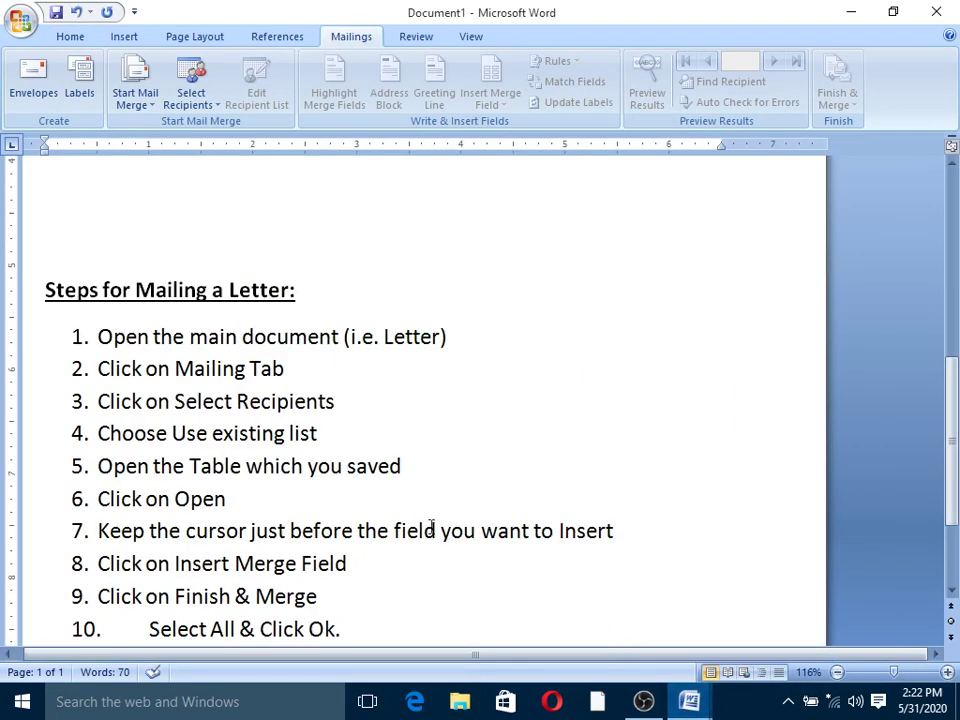
pyautogui.click(689, 703)
pyautogui.moveTo(733, 632)
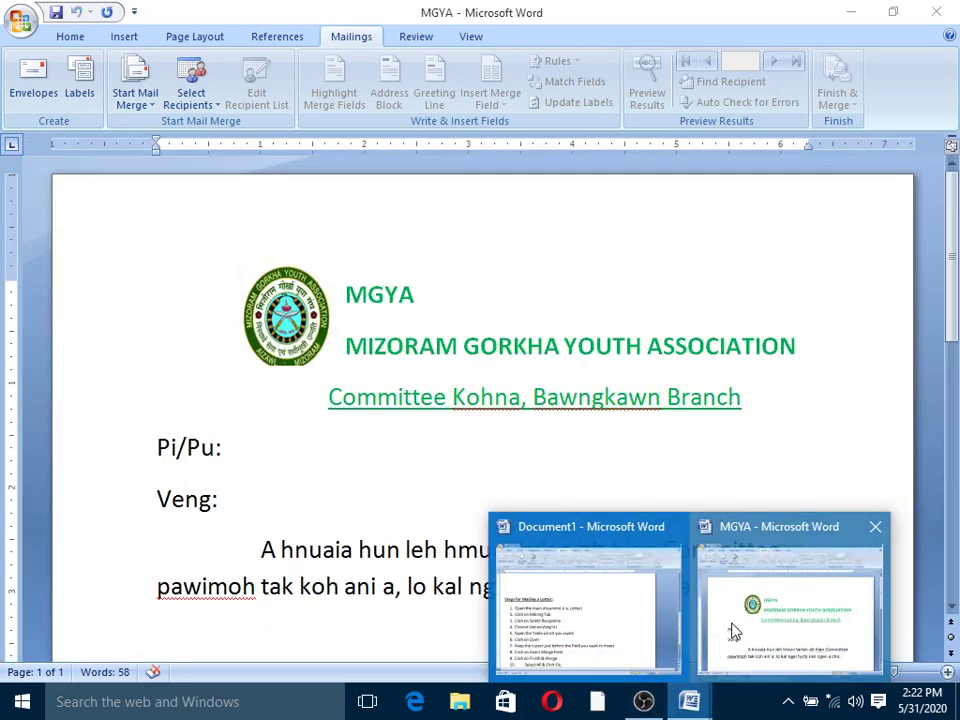
pyautogui.click(733, 632)
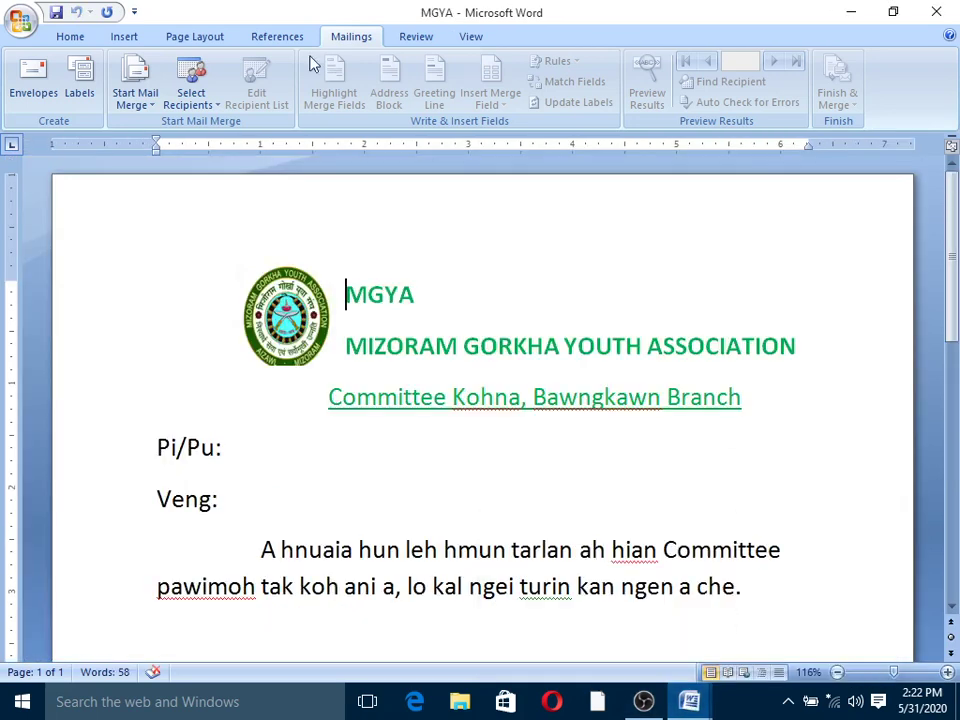
# Attach the existing list Hming from the Desktop as the MGYA letter's mail merge recipients.
pyautogui.click(215, 112)
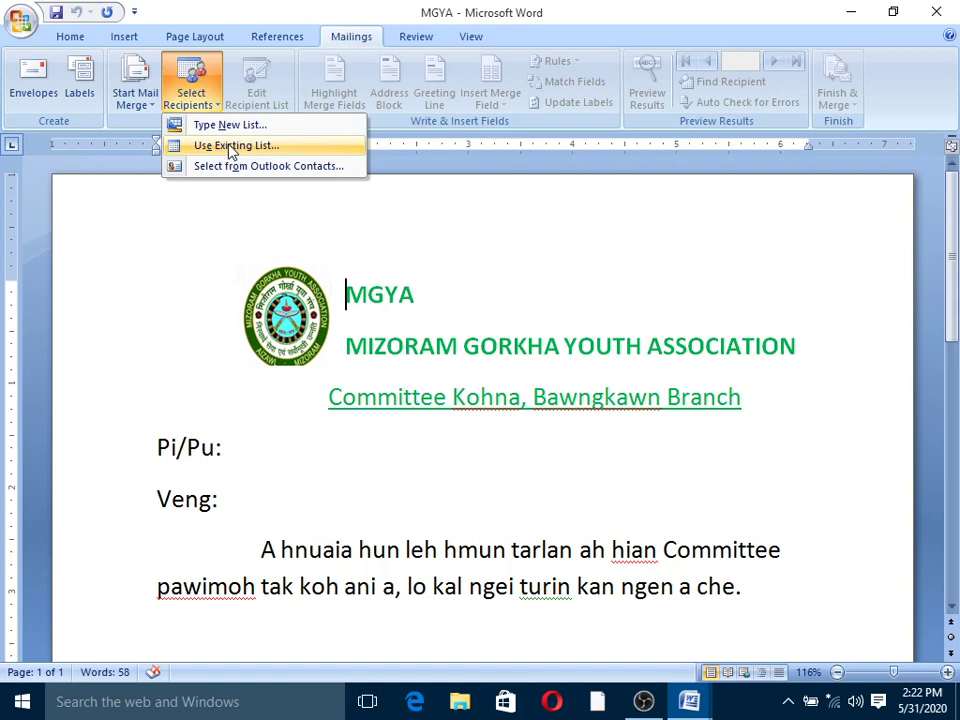
pyautogui.click(230, 147)
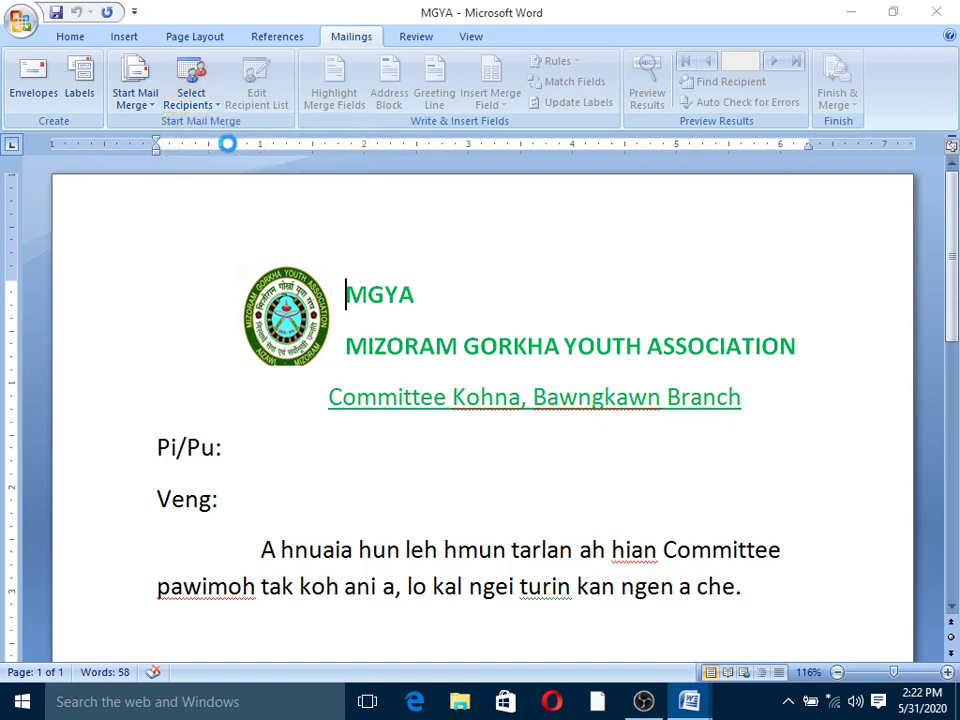
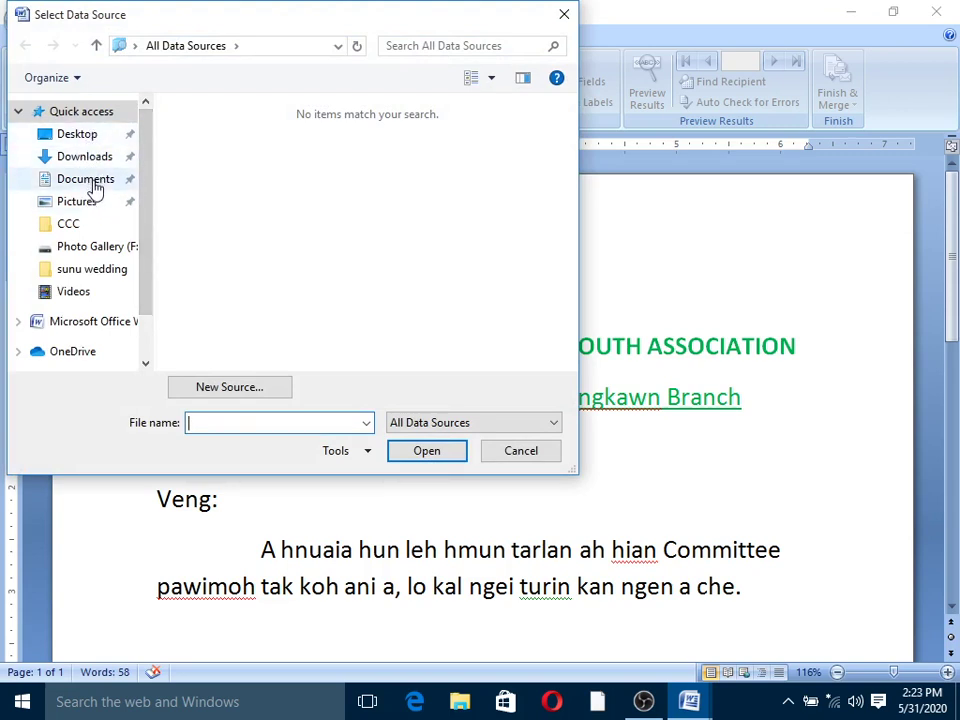
pyautogui.click(90, 140)
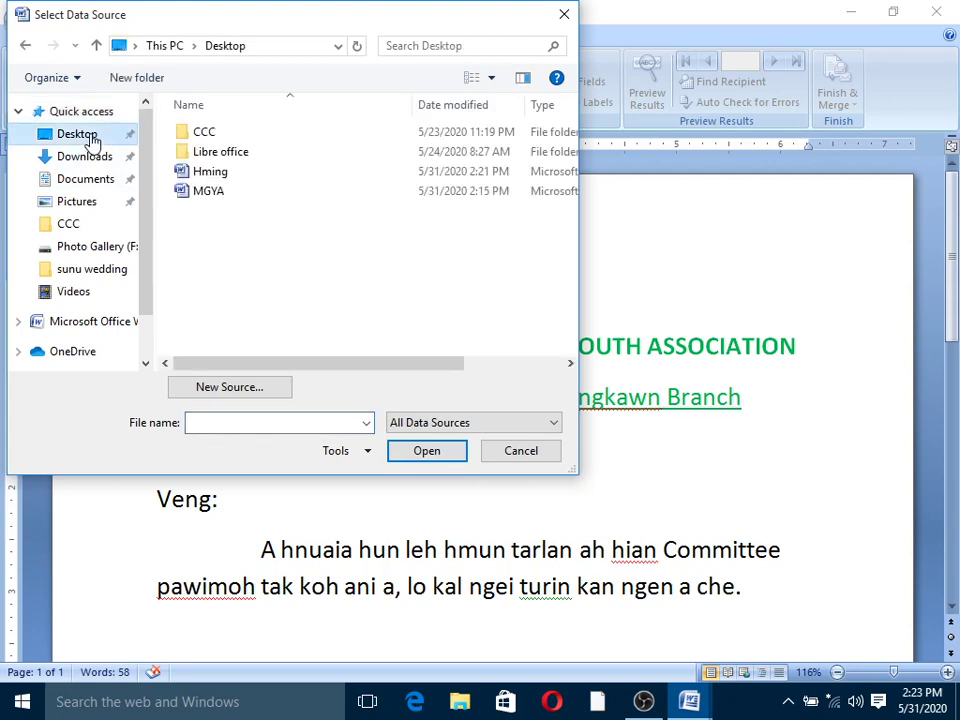
pyautogui.click(209, 174)
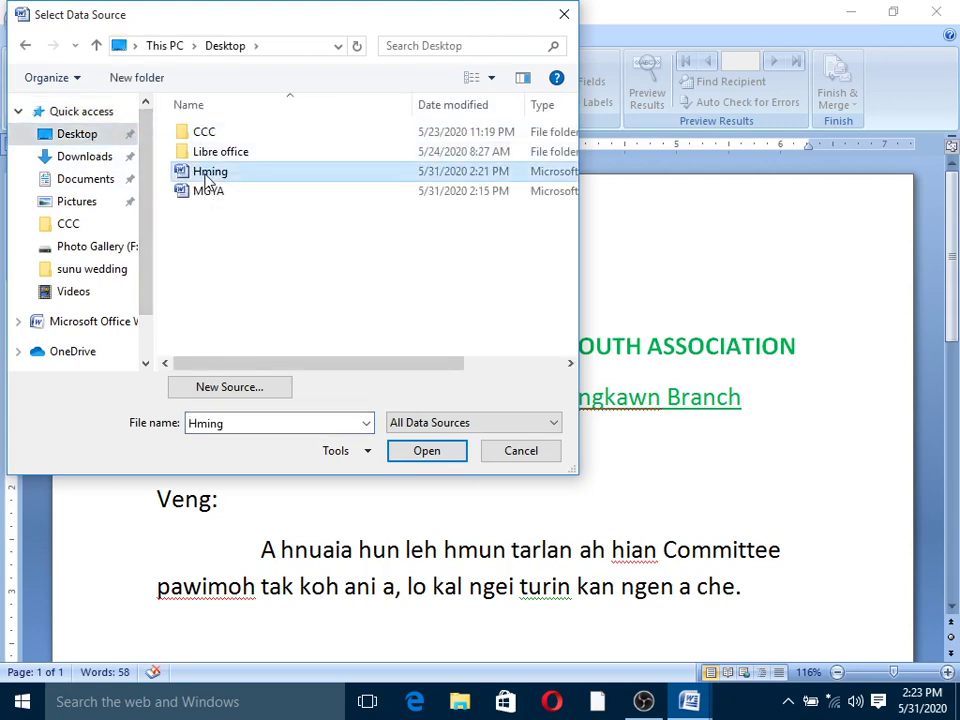
pyautogui.click(428, 456)
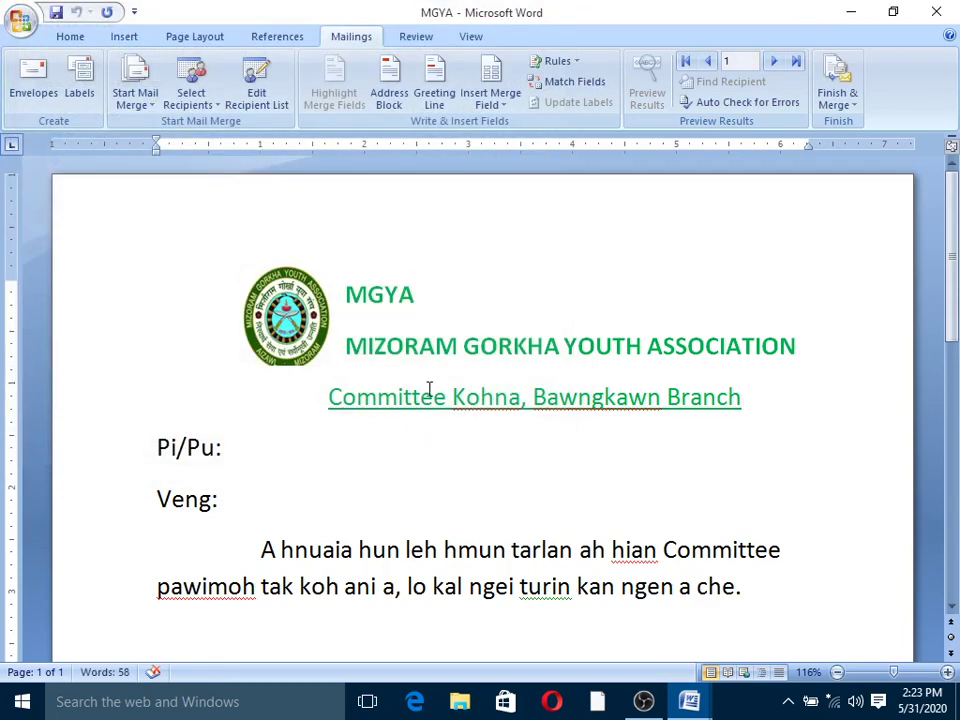
# Check the remaining mailing instructions in Document1 and place the insertion point after "Pi/Pu:" in the MGYA letter.
pyautogui.moveTo(689, 701)
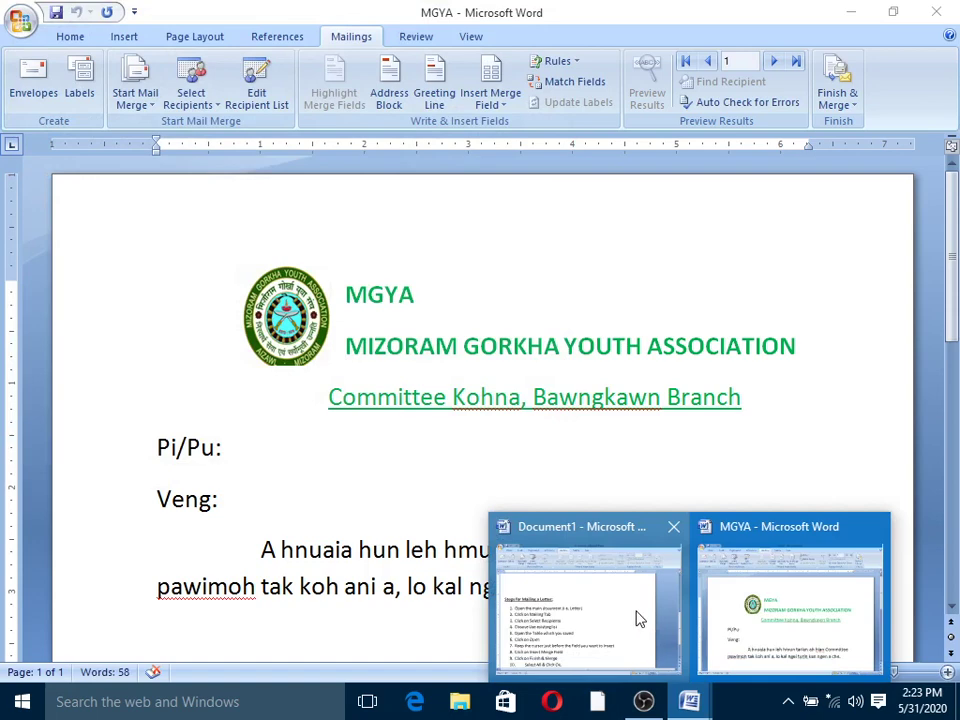
pyautogui.click(636, 619)
pyautogui.scroll(-1, 319, 443)
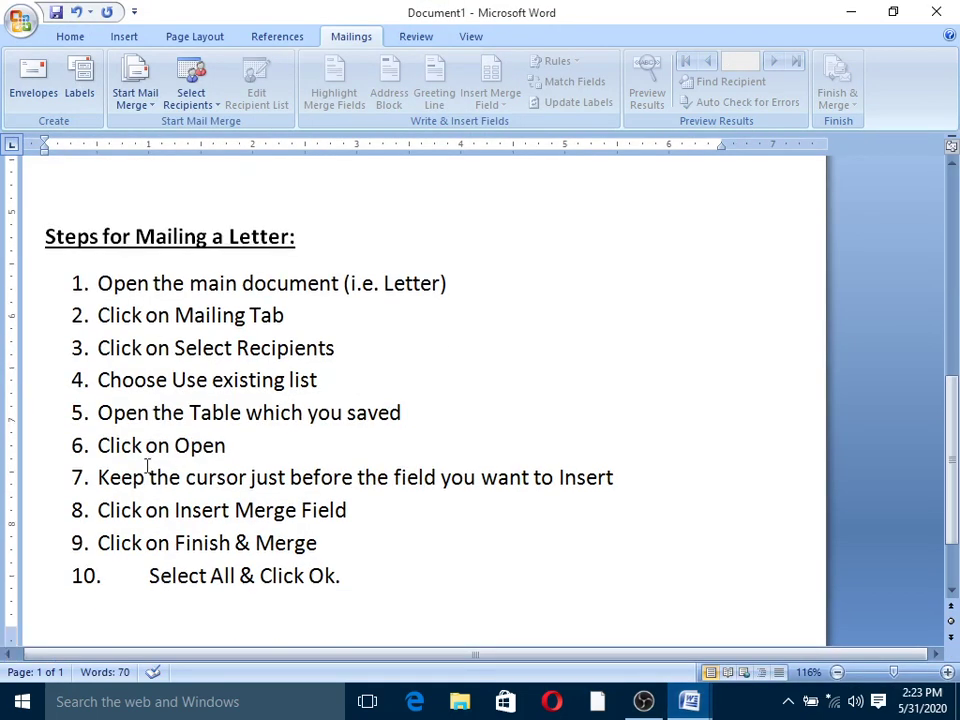
pyautogui.scroll(-2, 234, 452)
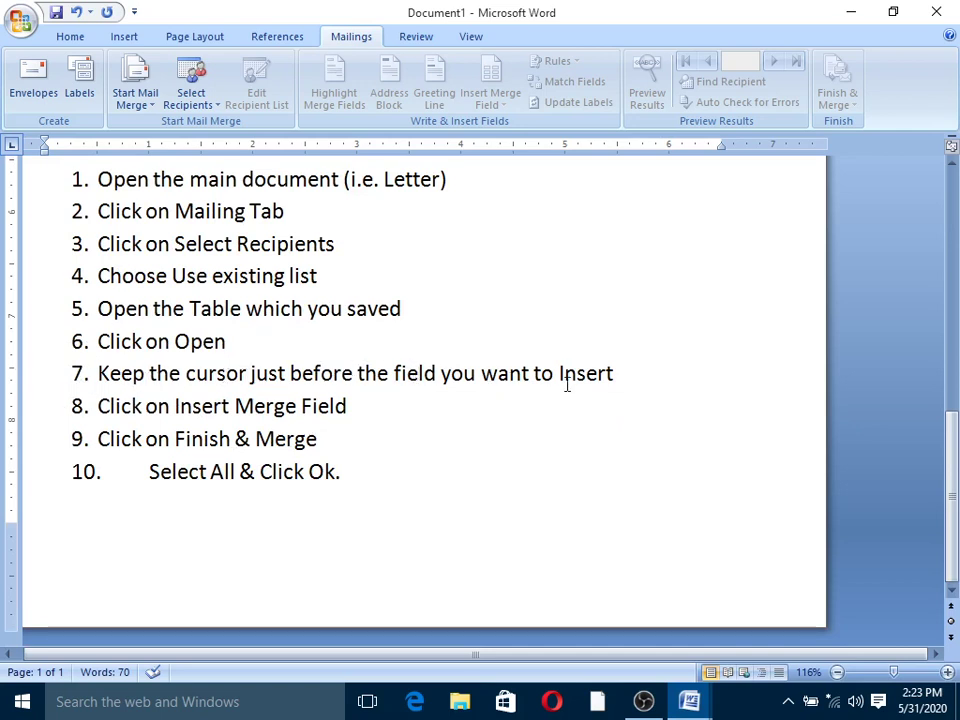
pyautogui.click(689, 701)
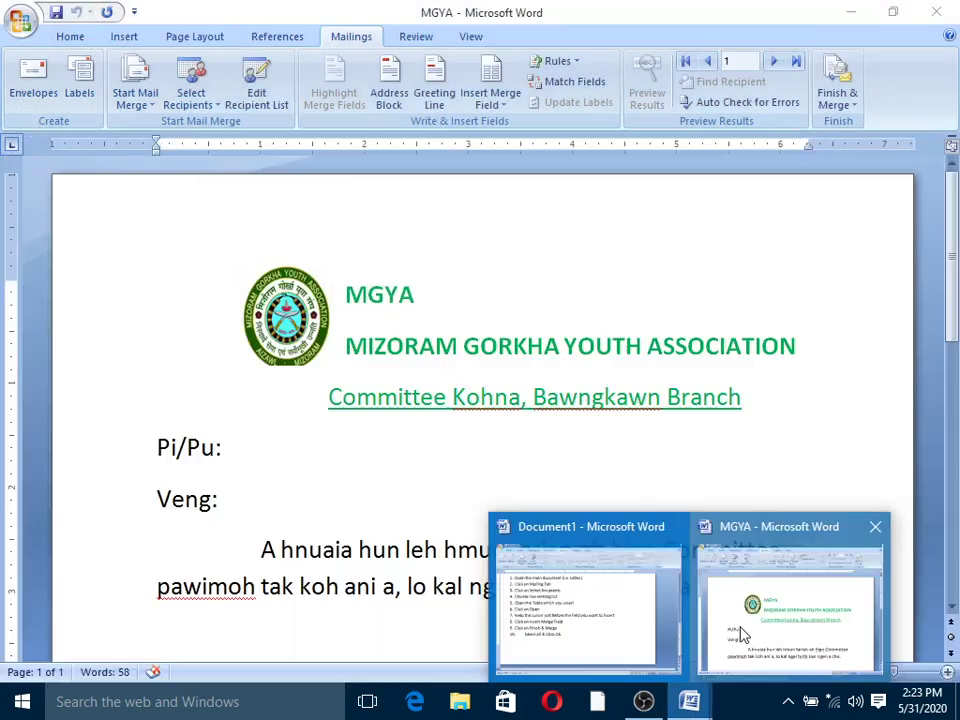
pyautogui.click(790, 610)
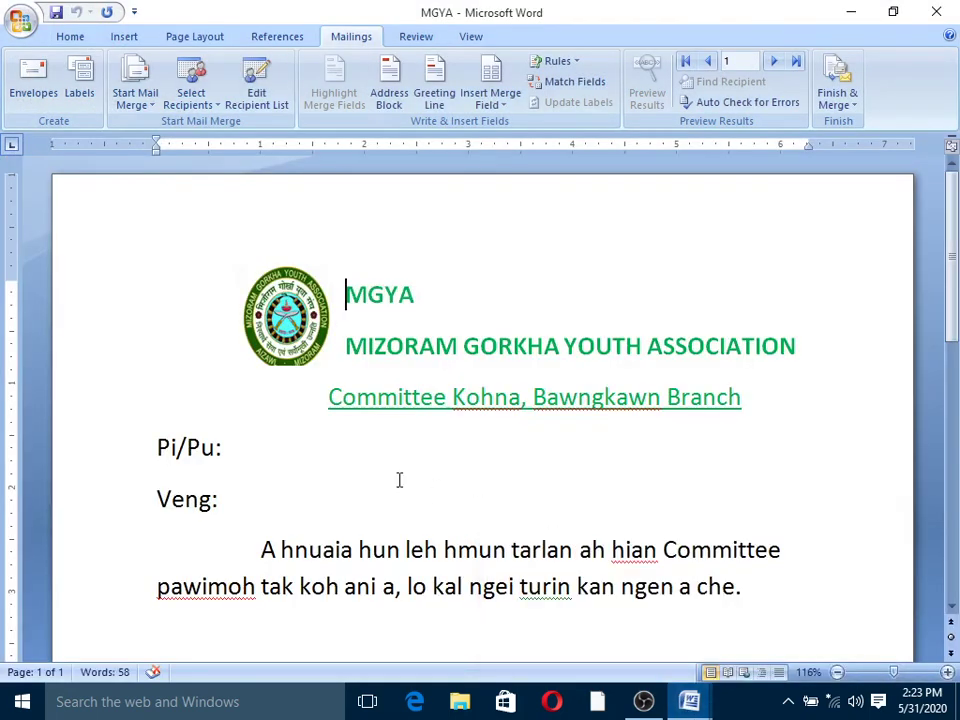
pyautogui.click(237, 452)
# Check the merge field instruction in Document1, and insert the Hming merge field after "Pi/Pu:" in the MGYA letter.
pyautogui.moveTo(693, 707)
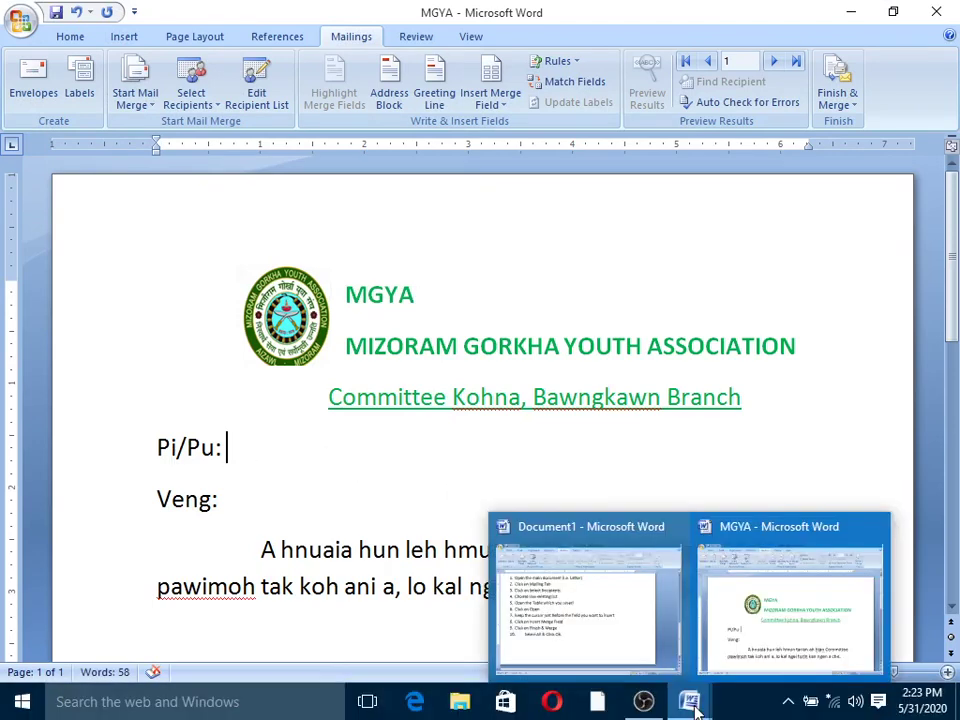
pyautogui.click(589, 618)
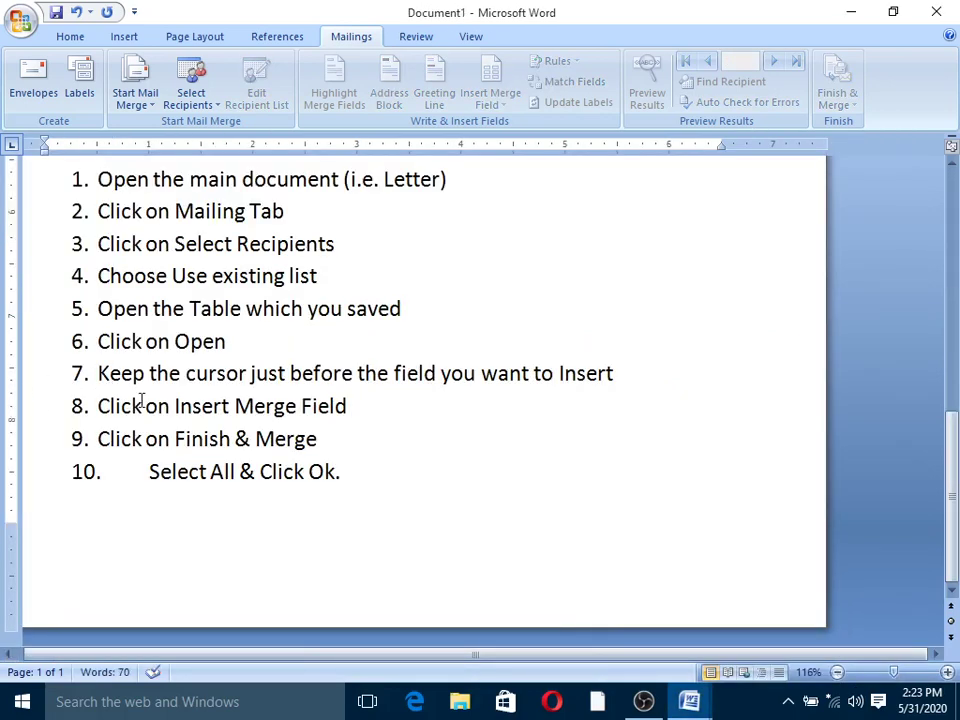
pyautogui.moveTo(686, 703)
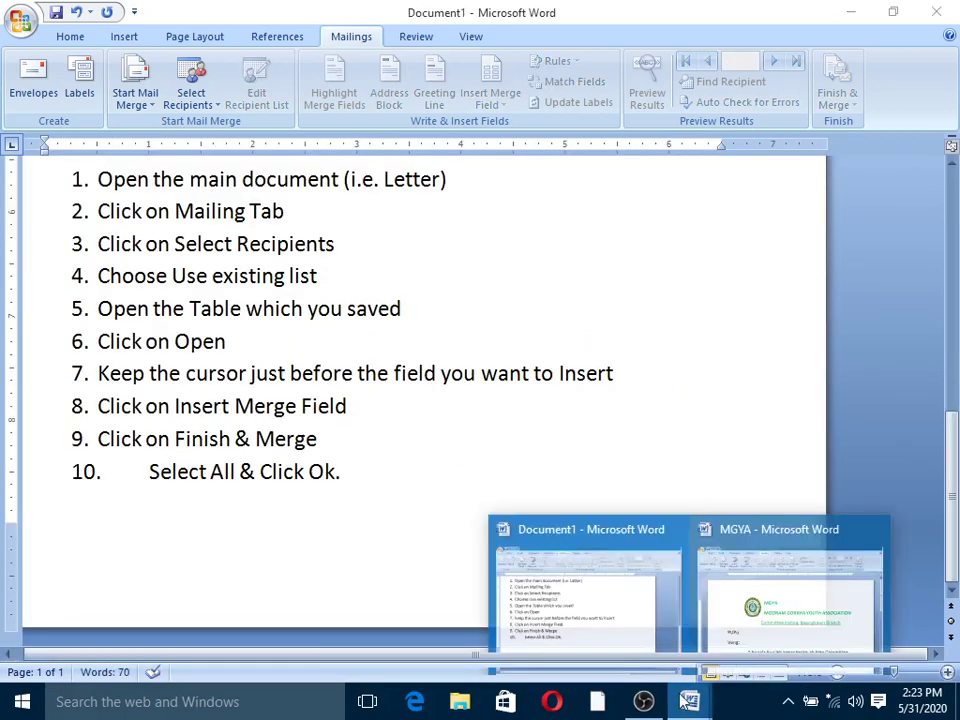
pyautogui.click(785, 595)
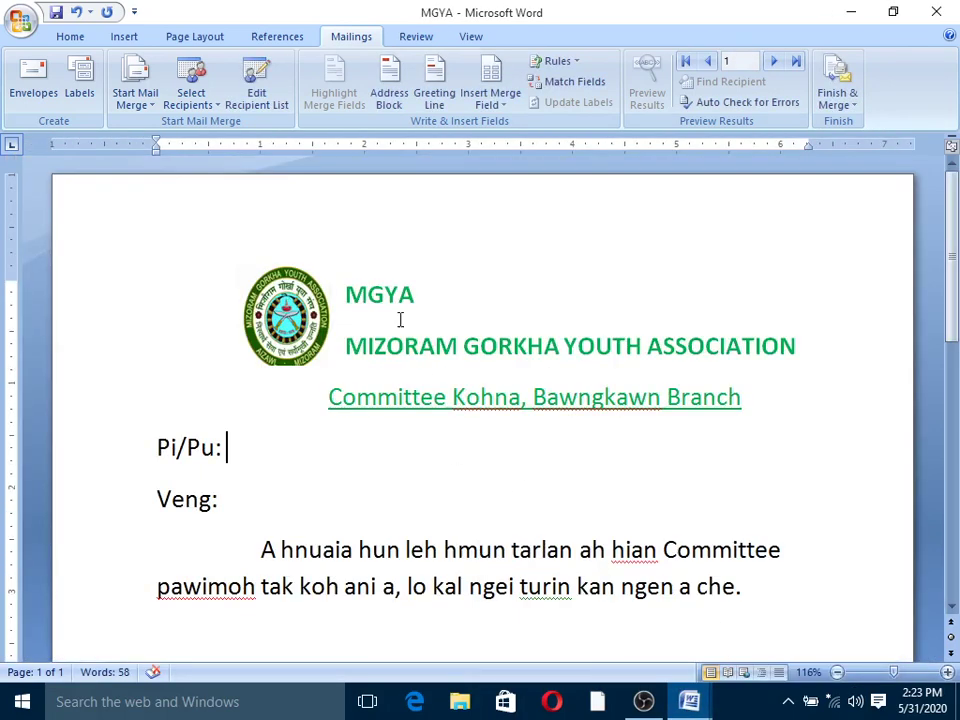
pyautogui.click(509, 106)
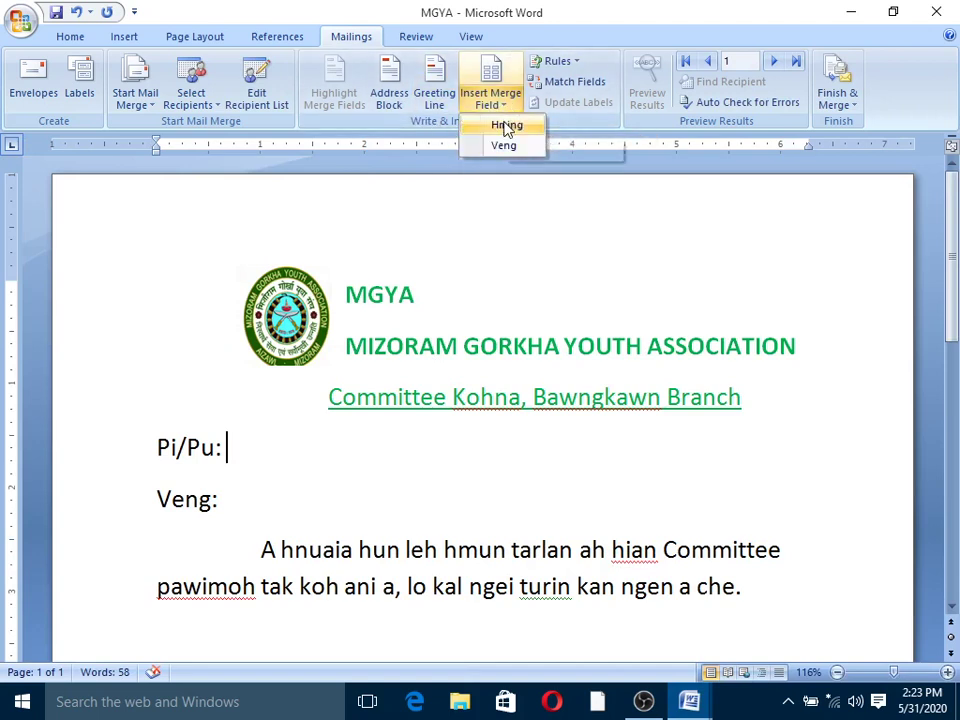
pyautogui.click(506, 128)
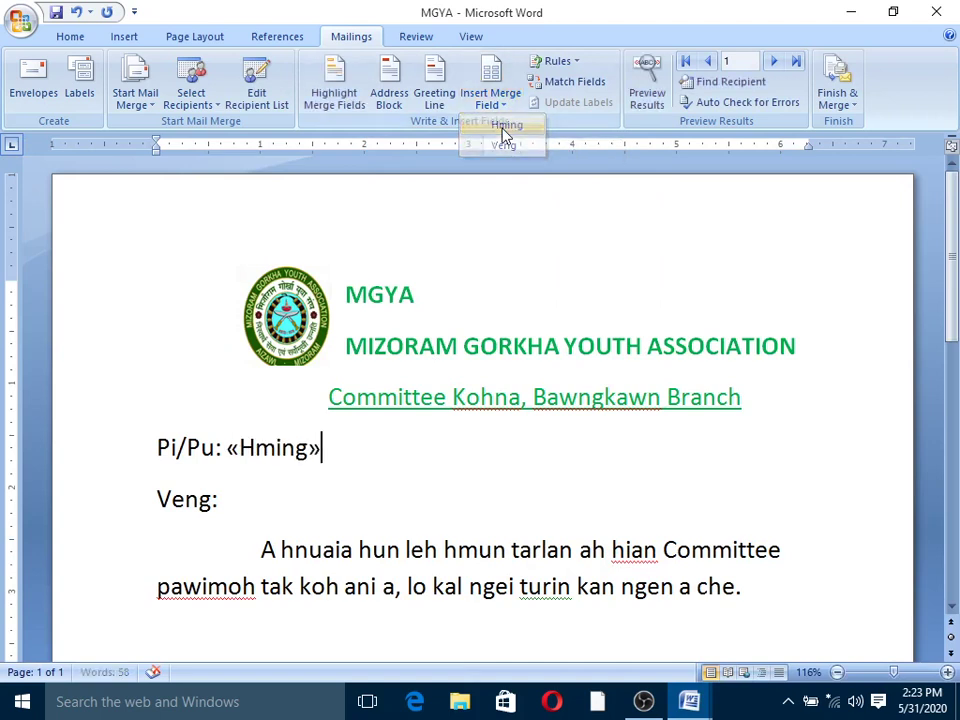
# Insert the Veng merge field after "Veng:" in the MGYA letter.
pyautogui.click(230, 499)
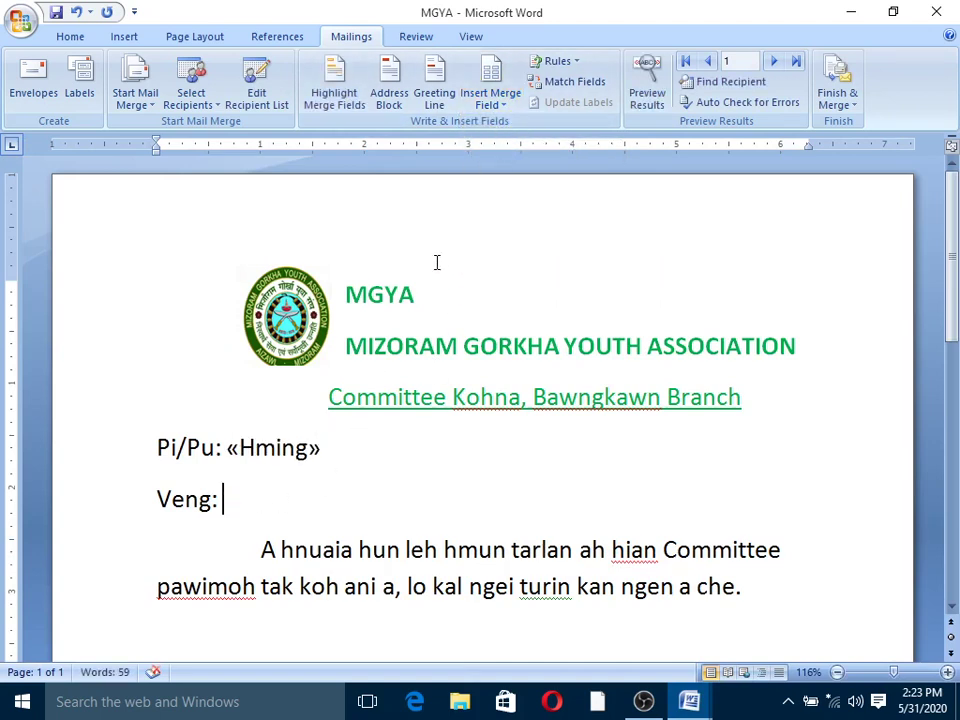
pyautogui.click(497, 108)
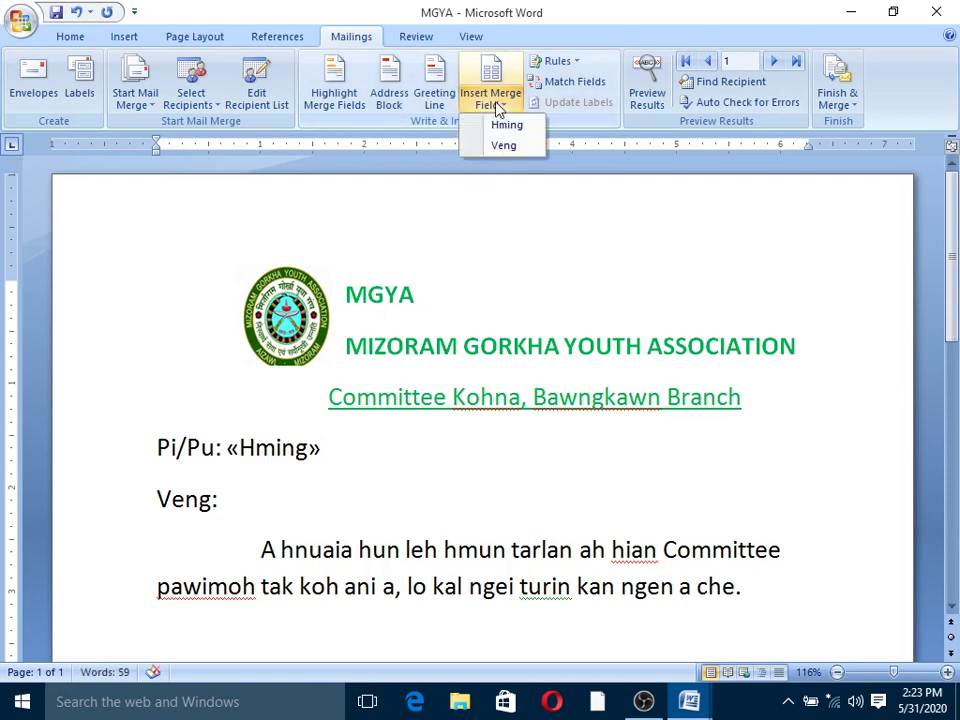
pyautogui.click(504, 146)
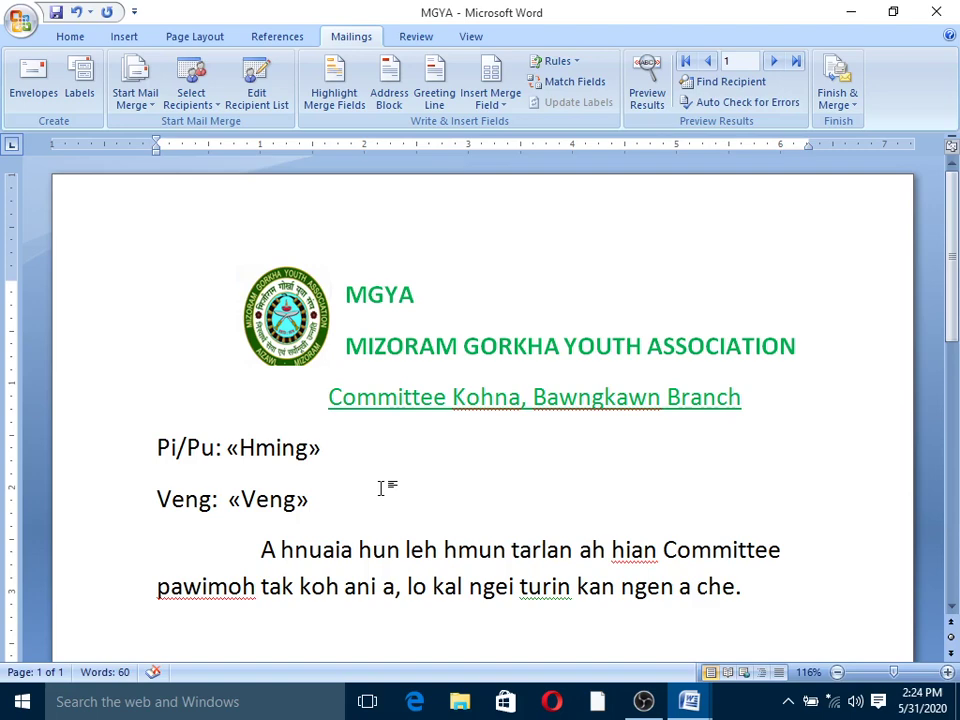
# Finish the mail merge by merging all records into a new document of individual letters.
pyautogui.scroll(-7, 381, 488)
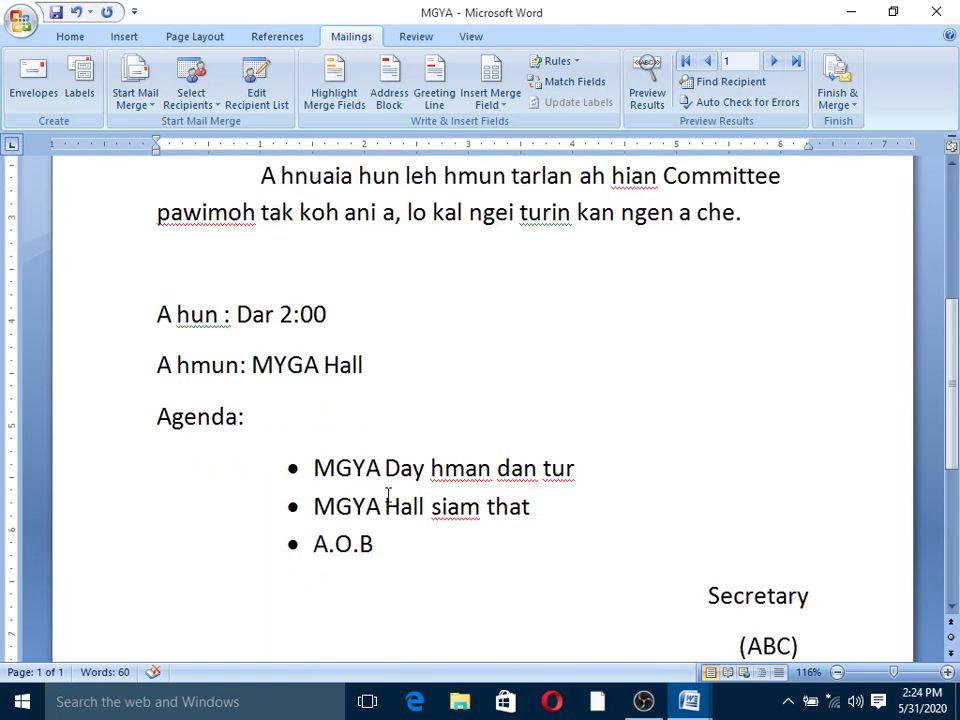
pyautogui.click(838, 96)
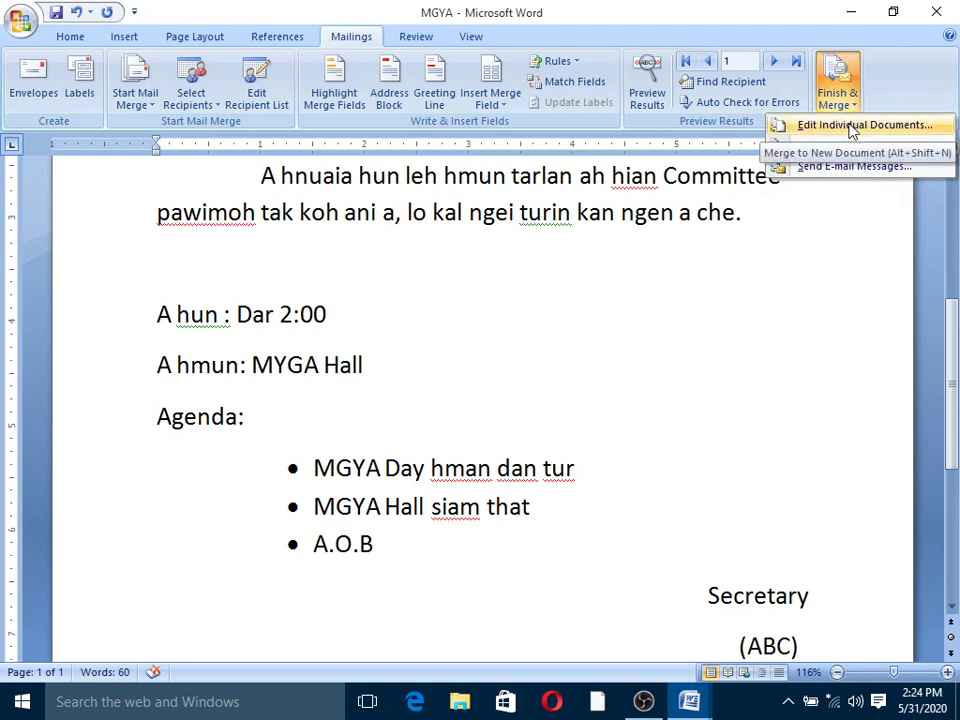
pyautogui.click(852, 127)
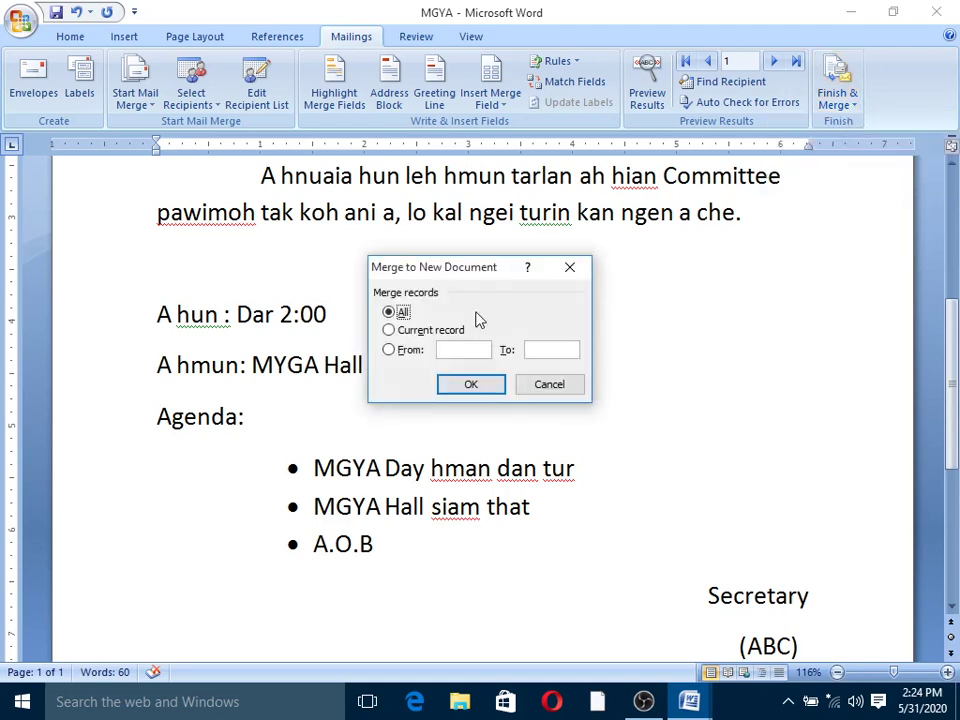
pyautogui.moveTo(493, 276); pyautogui.dragTo(695, 205)
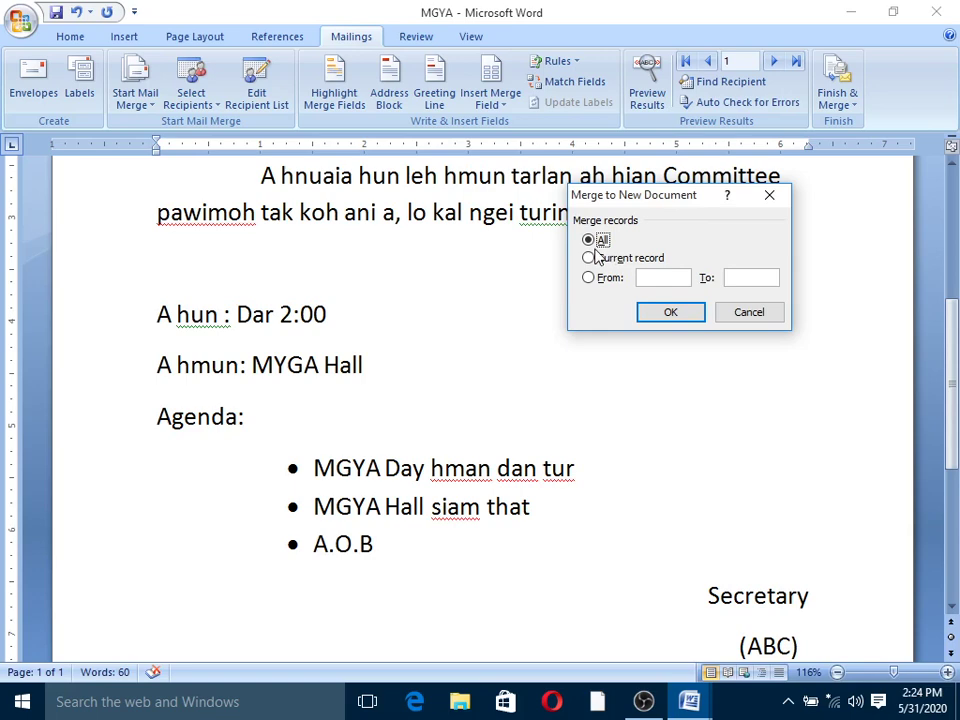
pyautogui.click(670, 313)
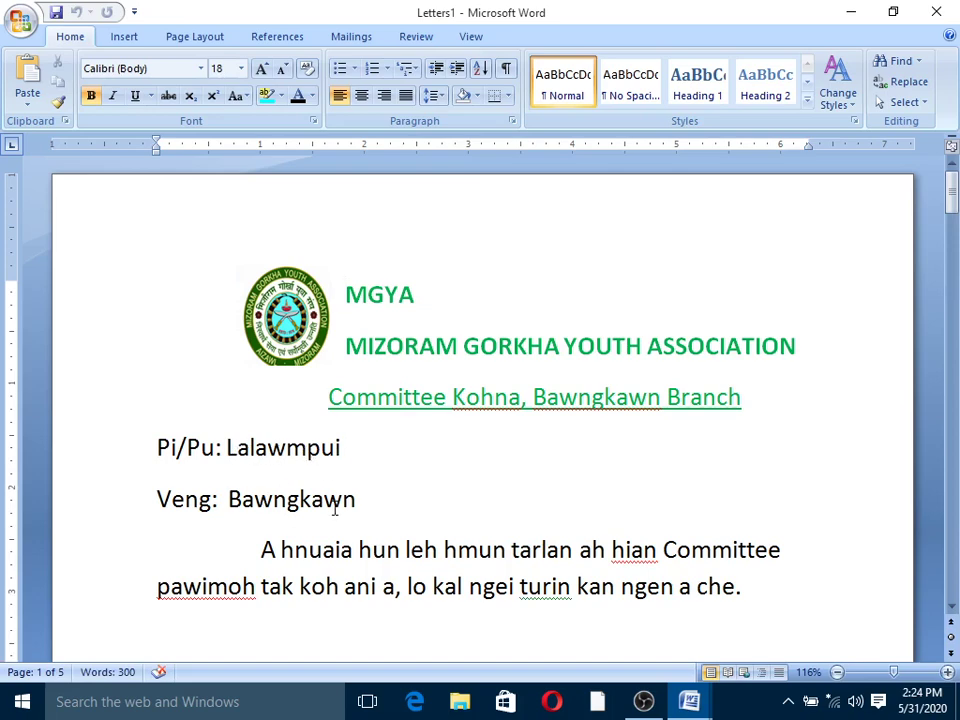
# Look through all the merged letters, checking the recipient name and locality on each page, and return to the first letter.
pyautogui.scroll(-10, 335, 510)
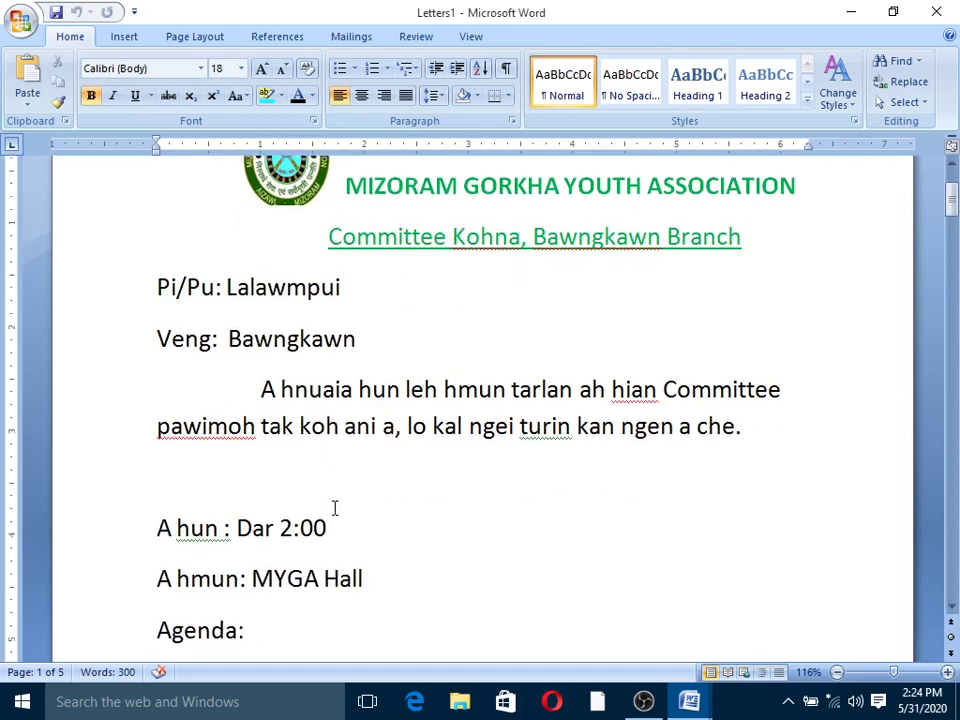
pyautogui.scroll(-8, 335, 507)
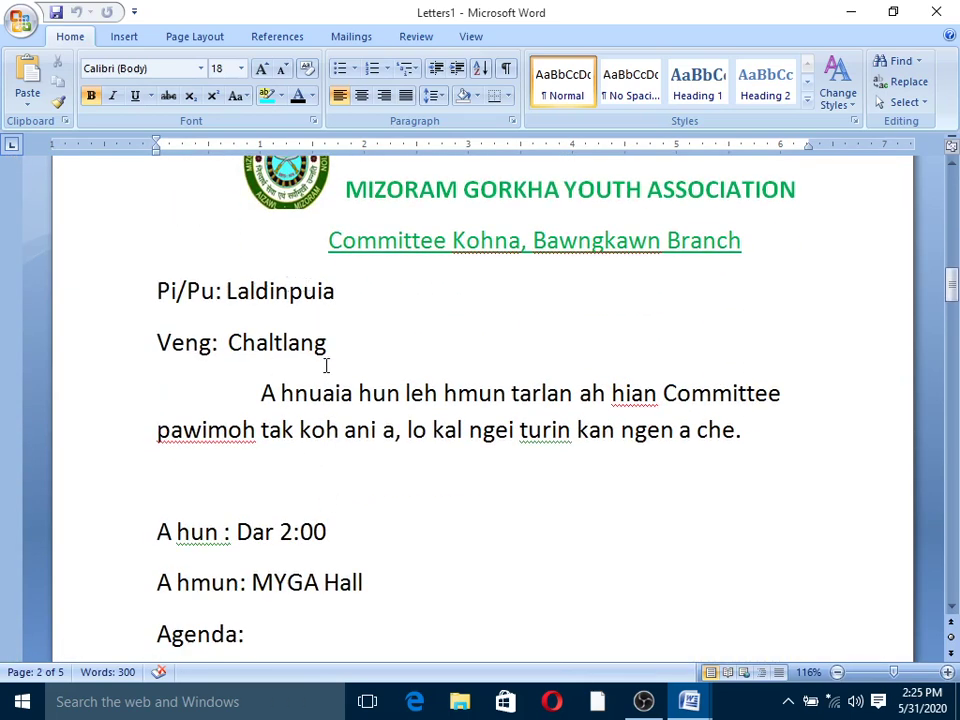
pyautogui.scroll(-5, 322, 364)
pyautogui.scroll(-3, 326, 365)
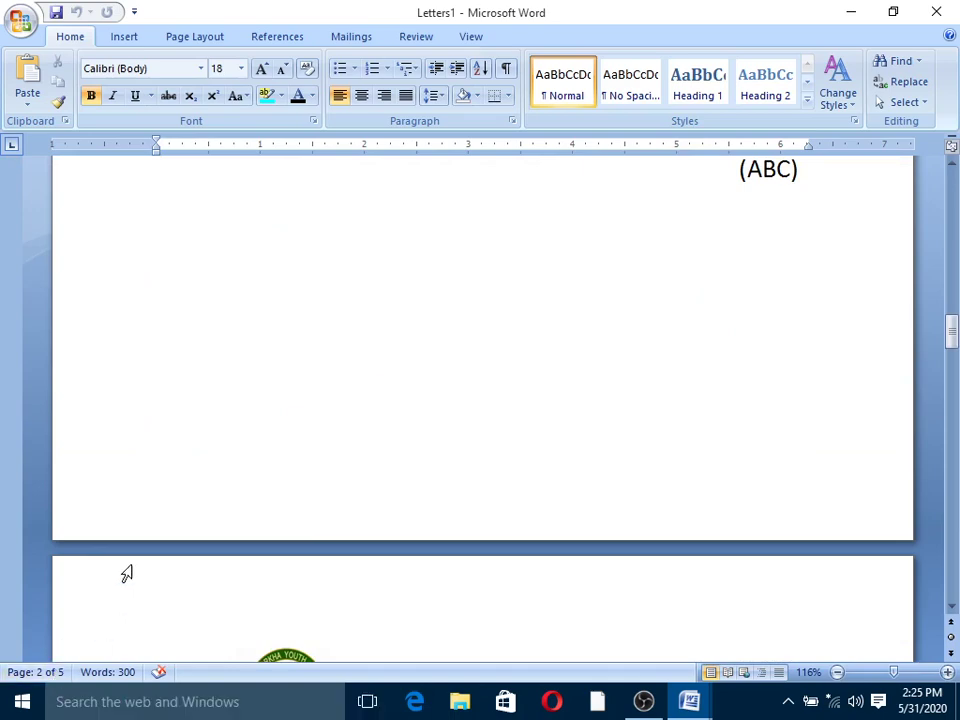
pyautogui.scroll(-2, 170, 540)
pyautogui.scroll(-5, 253, 480)
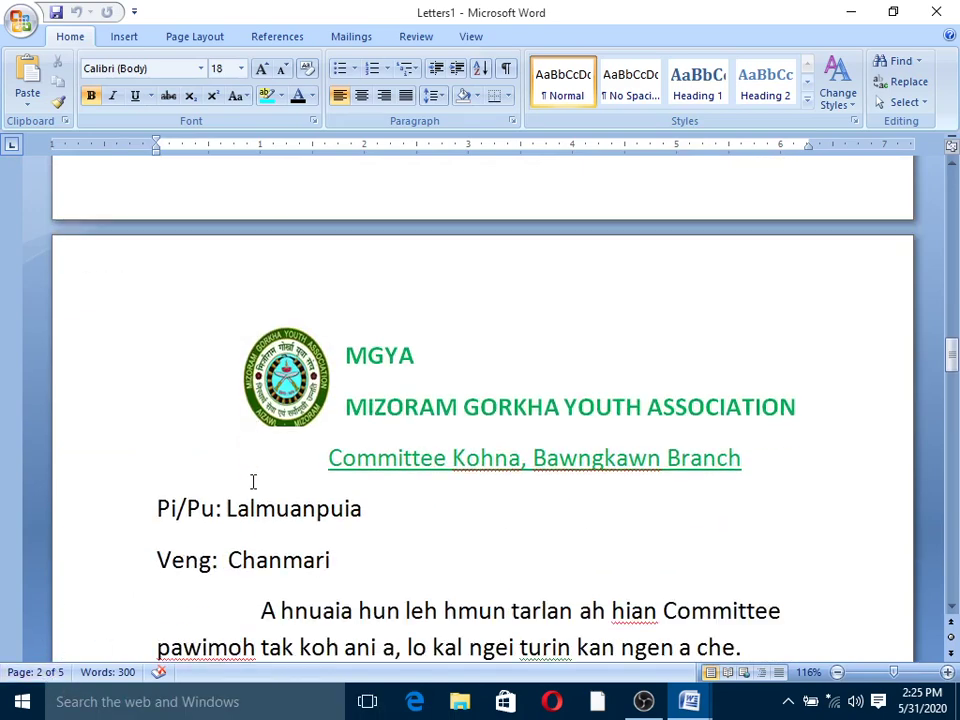
pyautogui.scroll(-10, 249, 472)
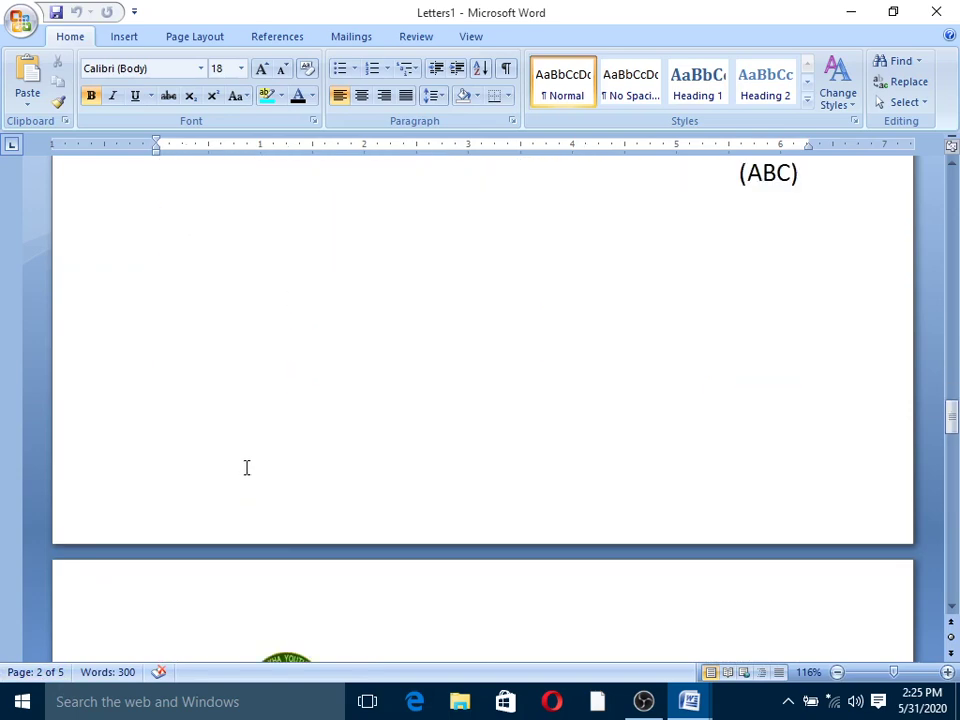
pyautogui.scroll(-10, 244, 466)
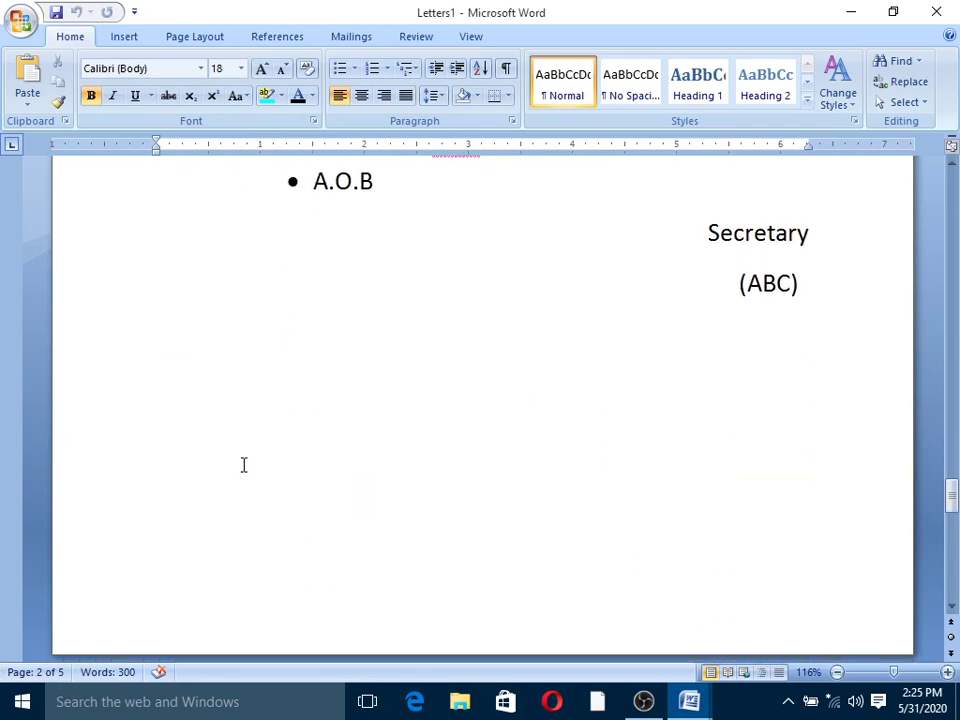
pyautogui.scroll(-6, 243, 465)
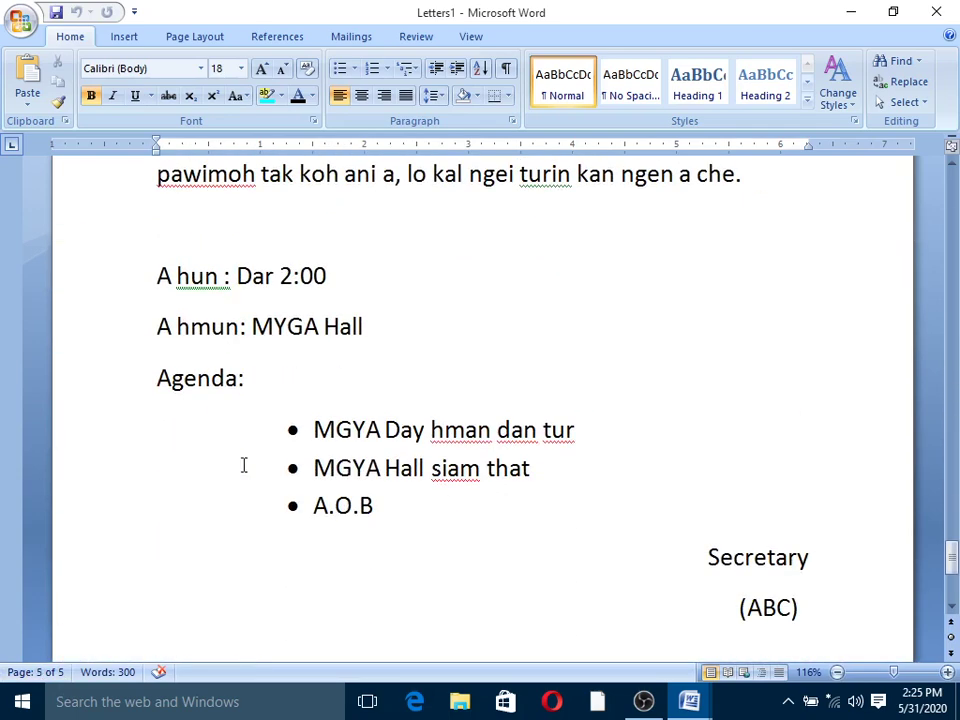
pyautogui.scroll(-3, 243, 465)
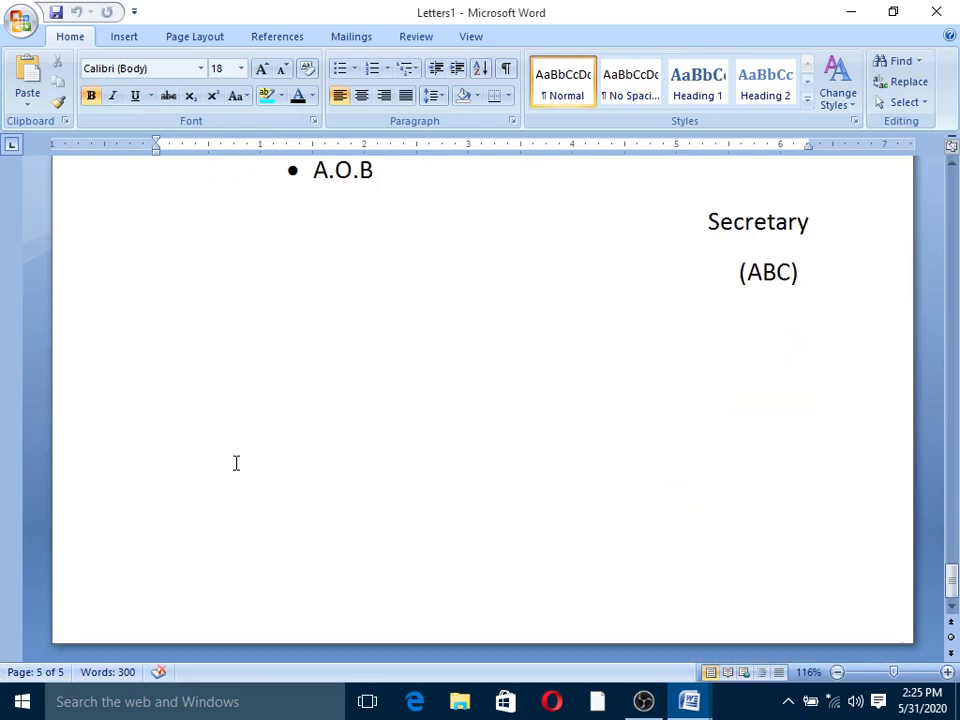
pyautogui.scroll(20, 236, 463)
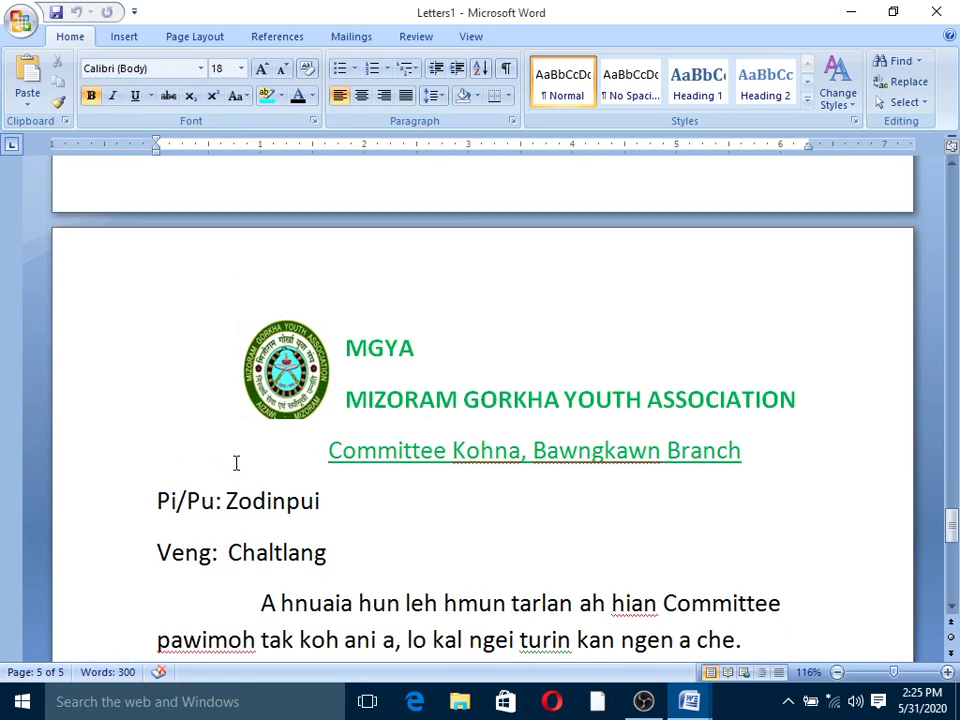
pyautogui.scroll(-14, 236, 463)
pyautogui.scroll(11, 236, 463)
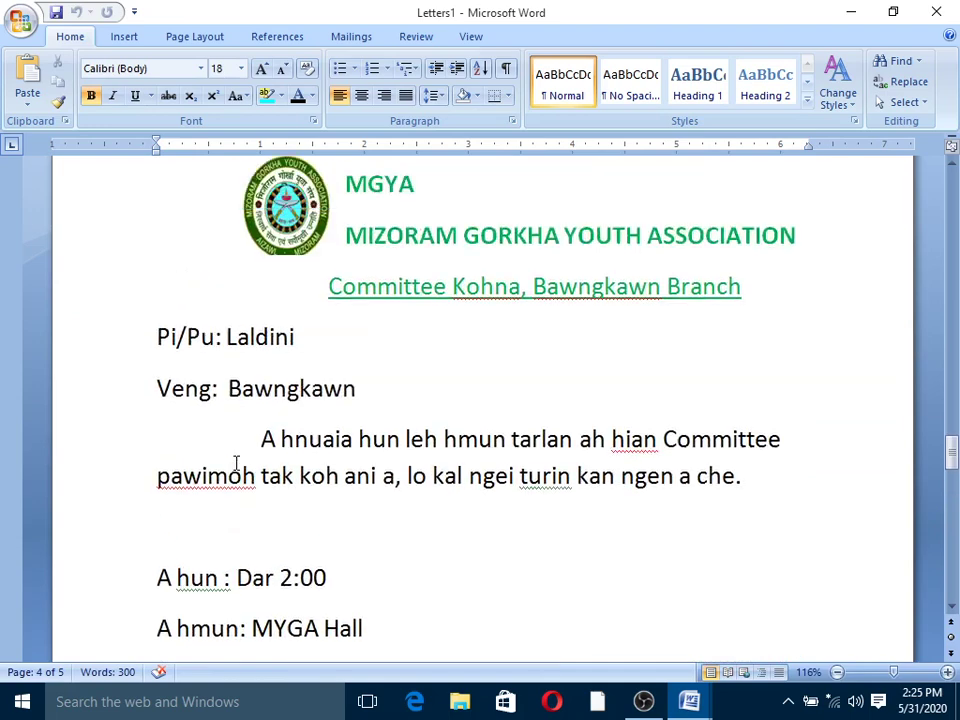
pyautogui.scroll(18, 236, 463)
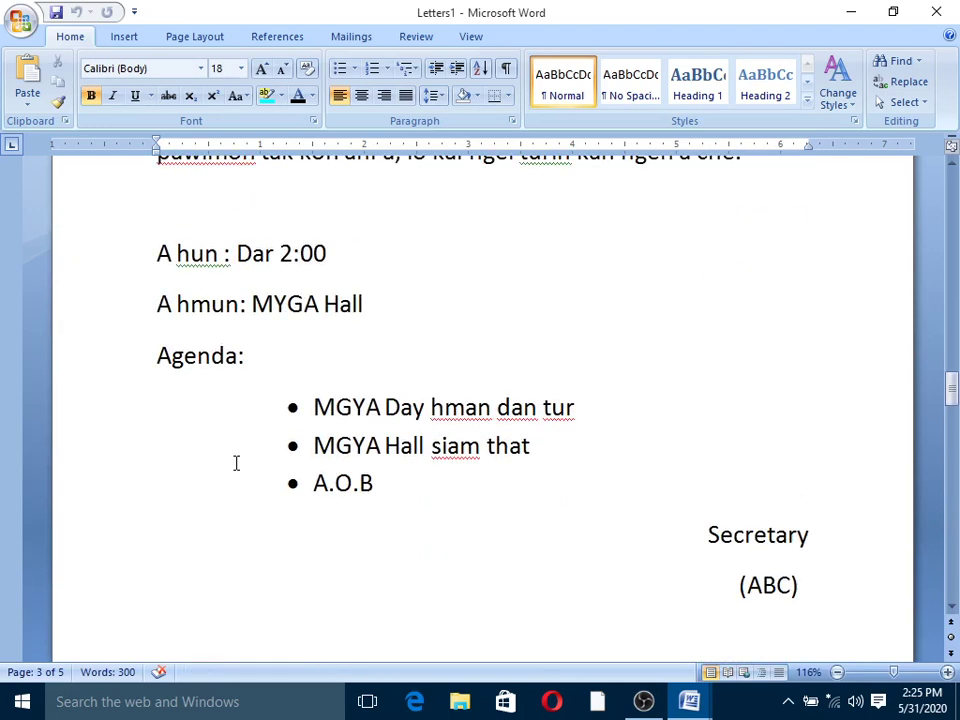
pyautogui.scroll(20, 236, 463)
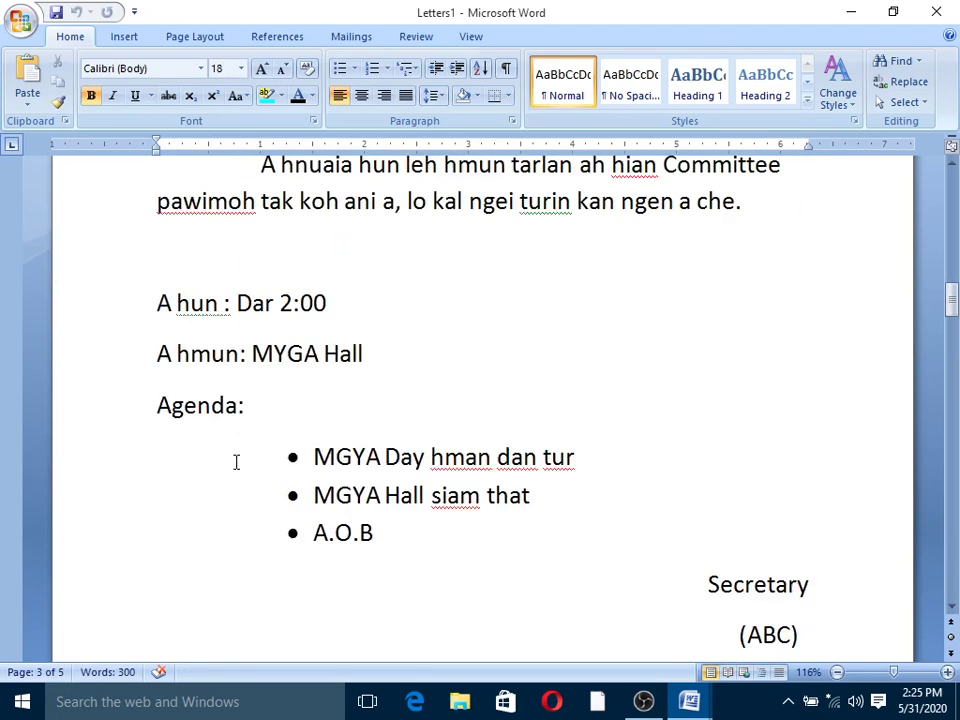
pyautogui.scroll(20, 236, 461)
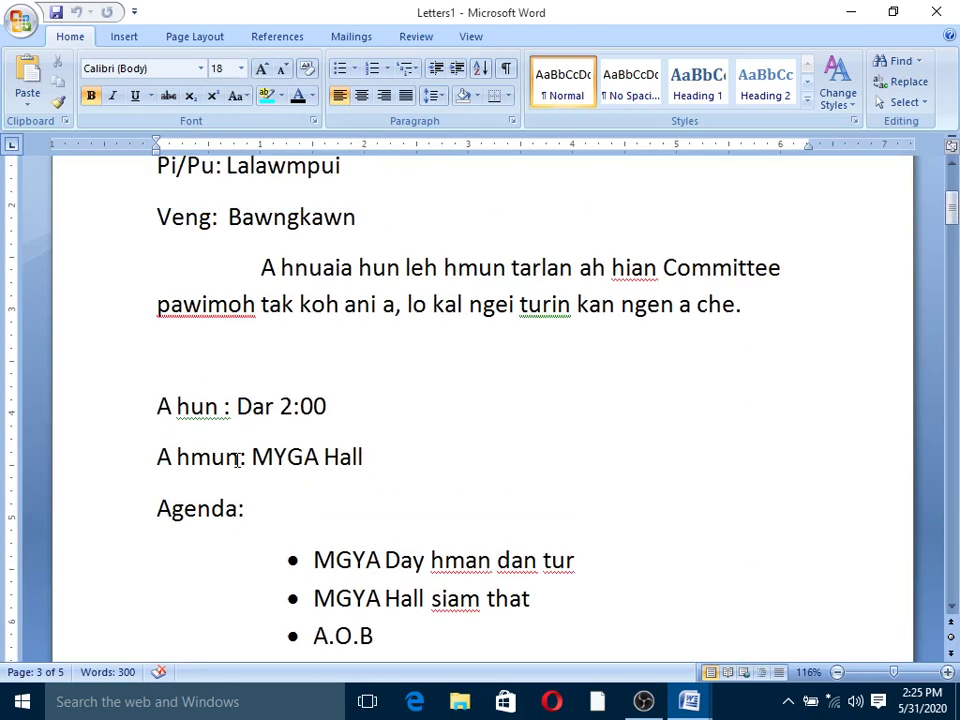
pyautogui.scroll(2, 237, 460)
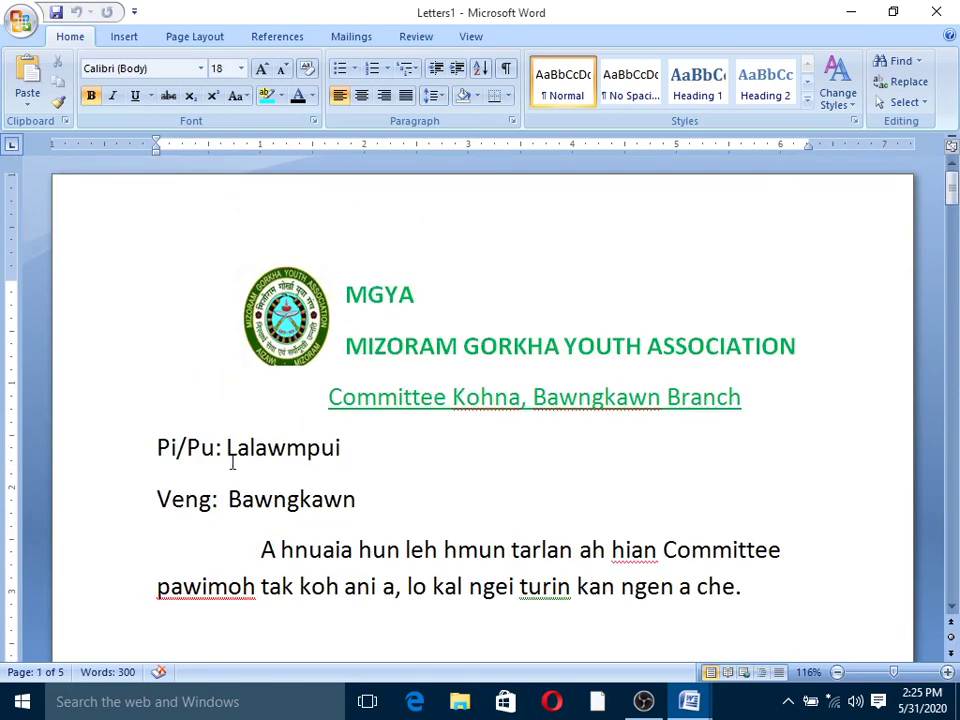
pyautogui.hotkey('ctrl', 'Home')
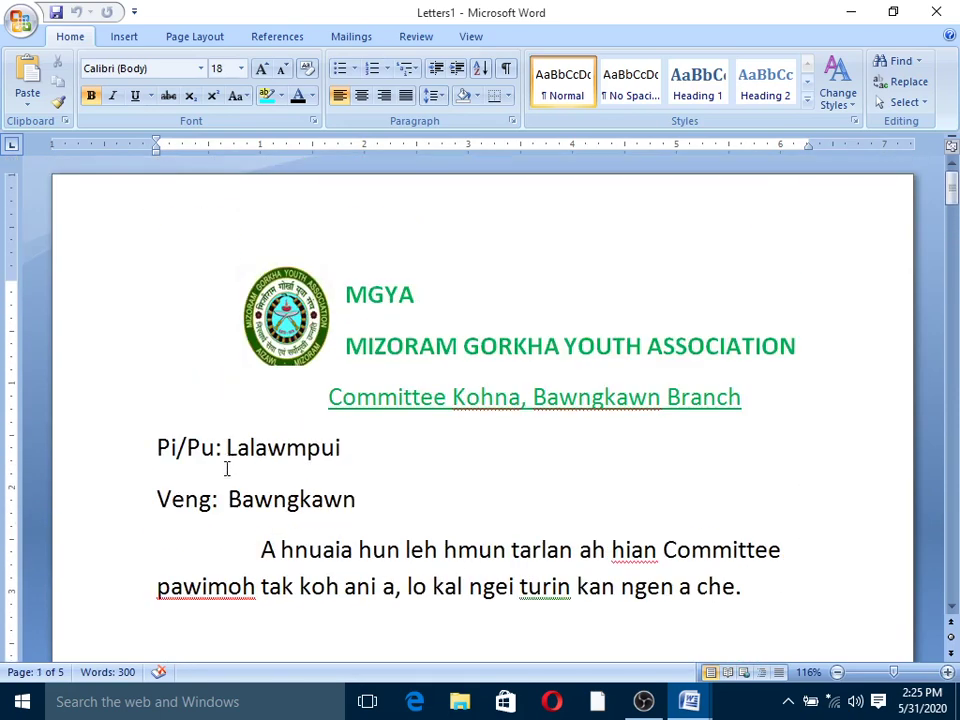